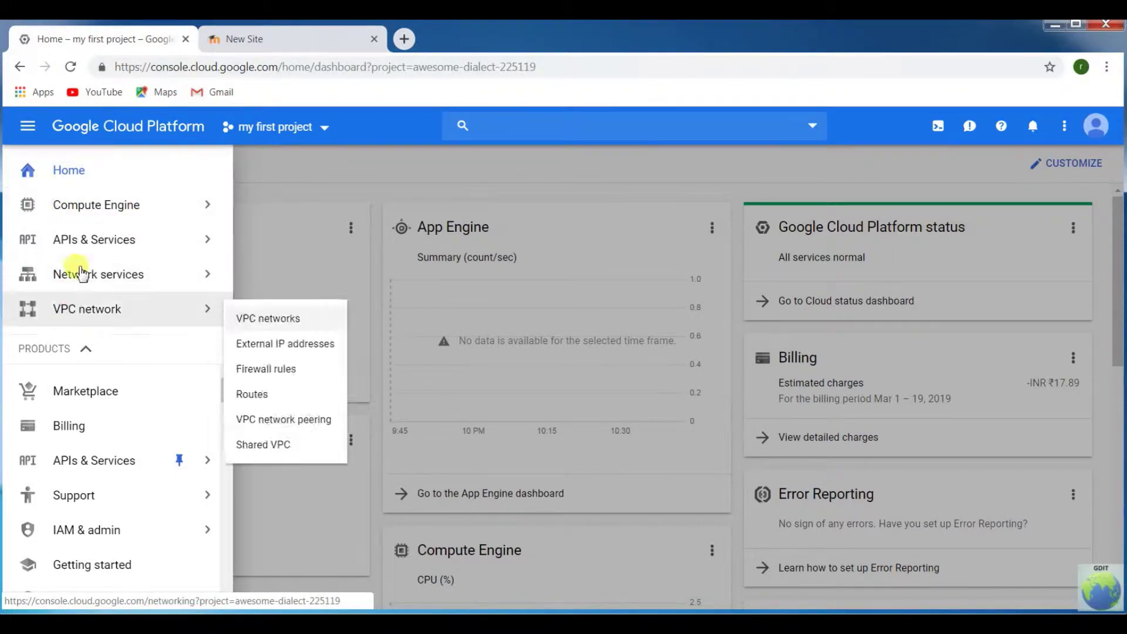
Open the Compute Engine list of VM instances for the project
{"action": "scroll", "coordinate": [124, 405], "scroll_direction": "down", "scroll_amount": 2}
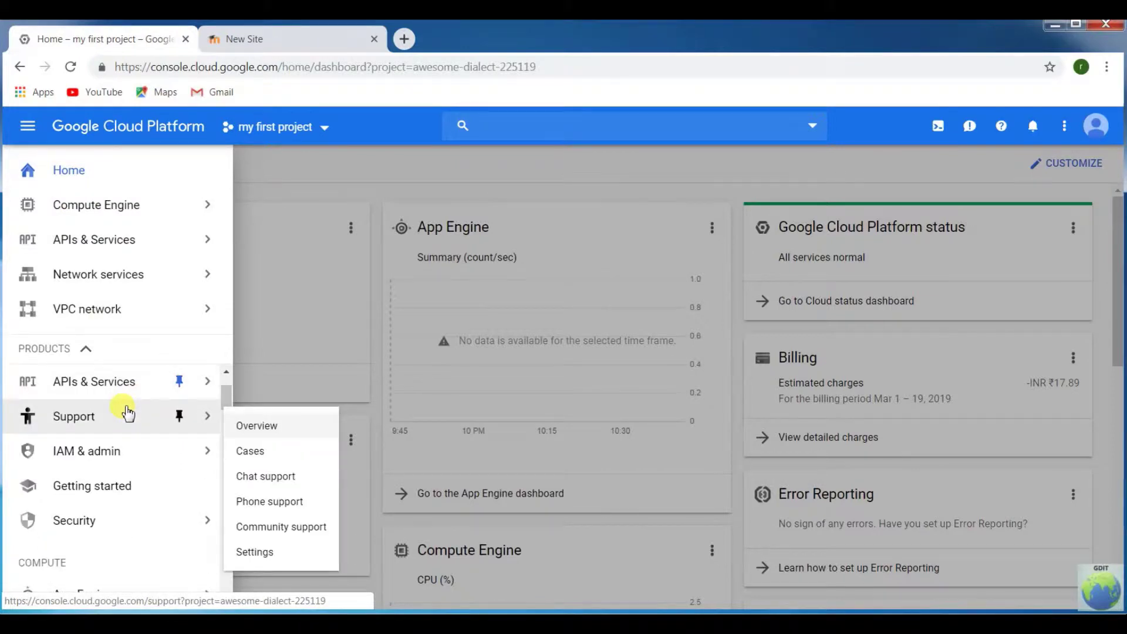
{"action": "scroll", "coordinate": [124, 405], "scroll_direction": "up", "scroll_amount": 2}
{"action": "scroll", "coordinate": [124, 405], "scroll_direction": "down", "scroll_amount": 5}
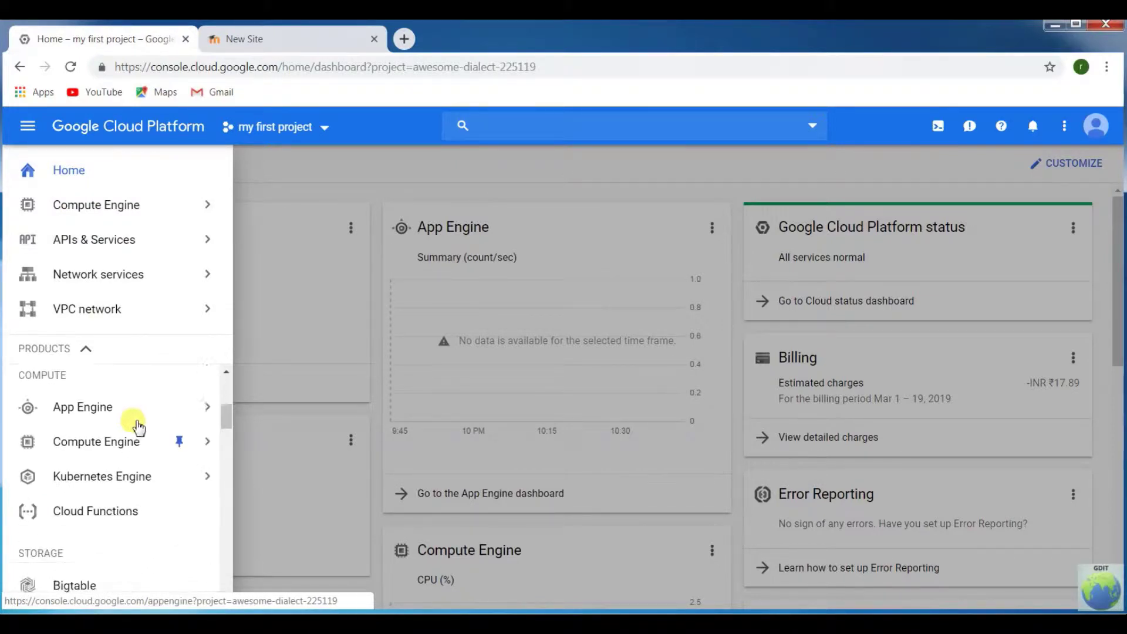
{"action": "mouse_move", "coordinate": [93, 406]}
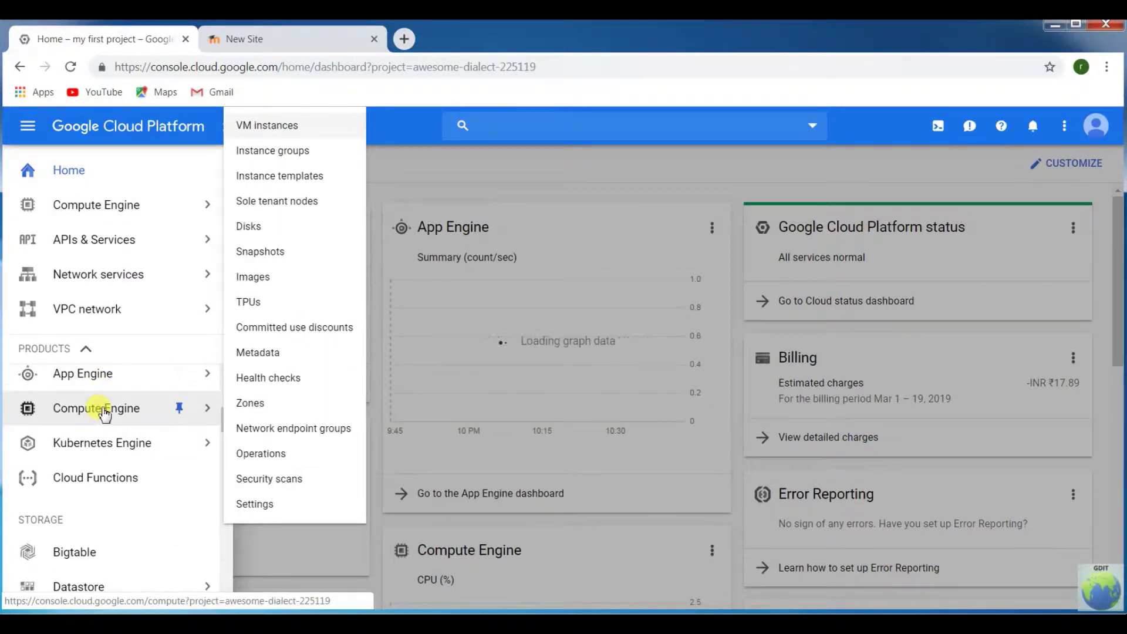
{"action": "left_click", "coordinate": [287, 129]}
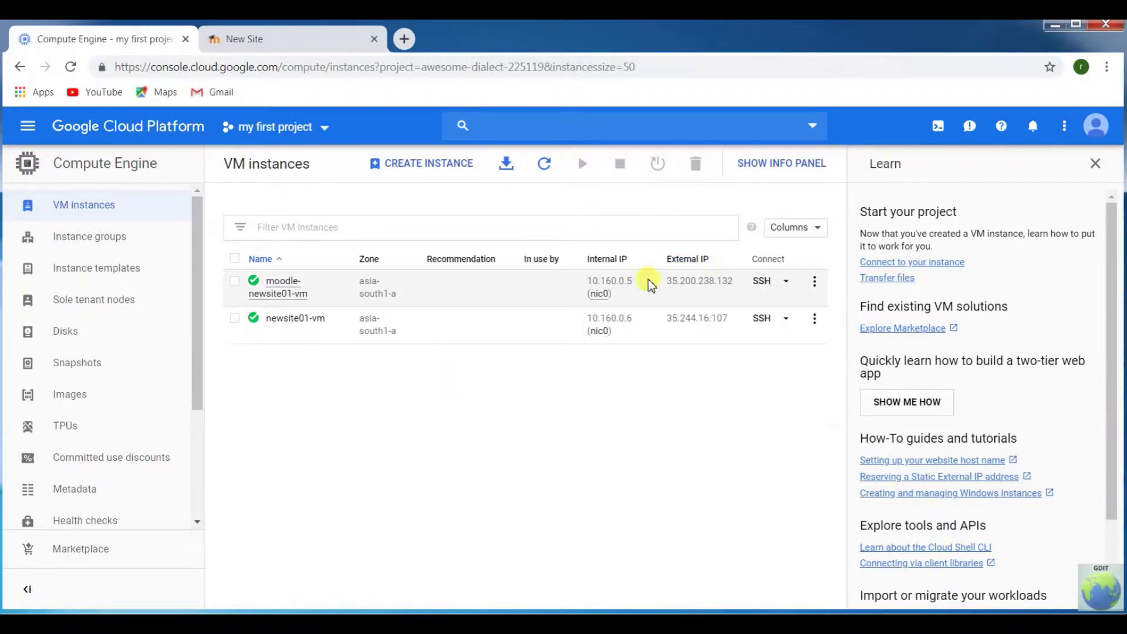
Examine the external IP type in the moodle-newsite01-vm instance's network interface details, and return to the instance list
{"action": "left_click", "coordinate": [288, 290]}
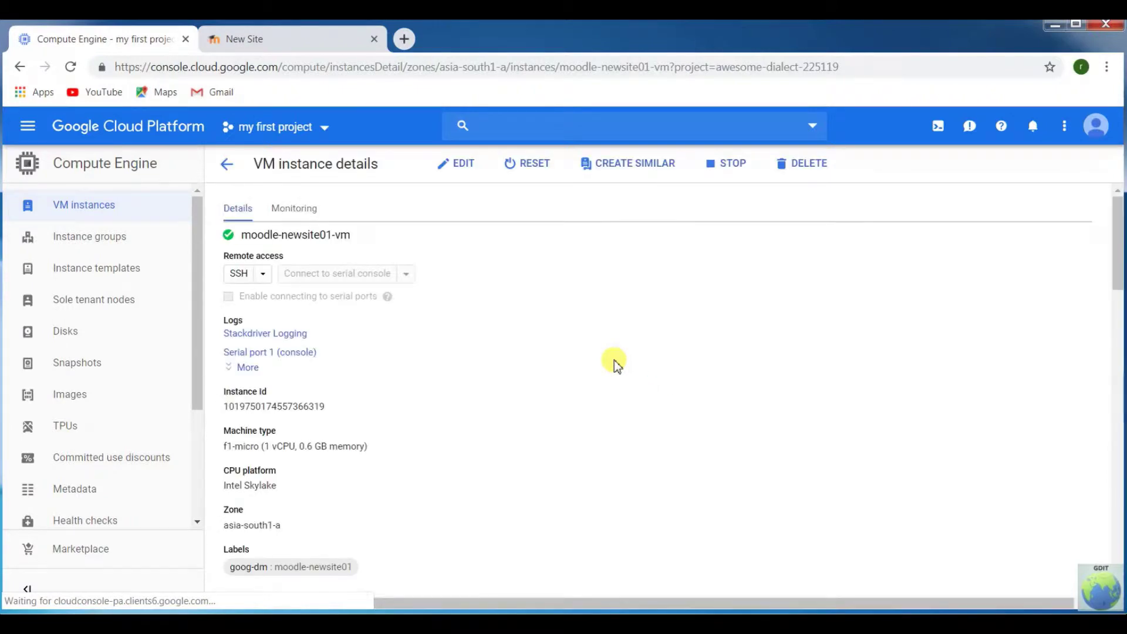
{"action": "scroll", "coordinate": [490, 416], "scroll_direction": "down", "scroll_amount": 5}
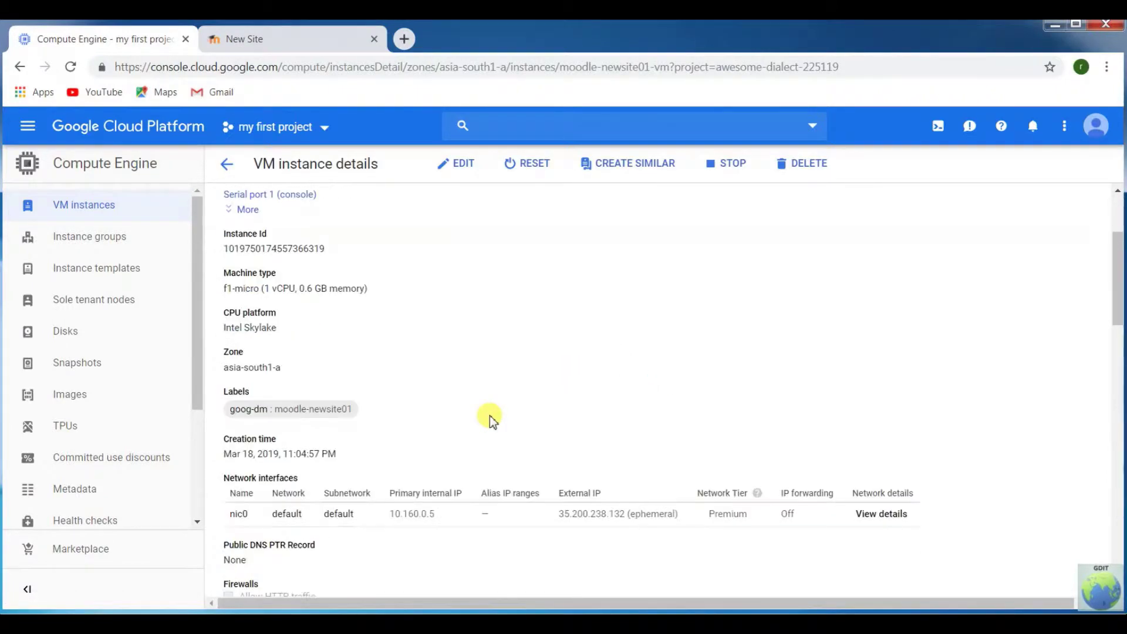
{"action": "scroll", "coordinate": [490, 416], "scroll_direction": "down", "scroll_amount": 3}
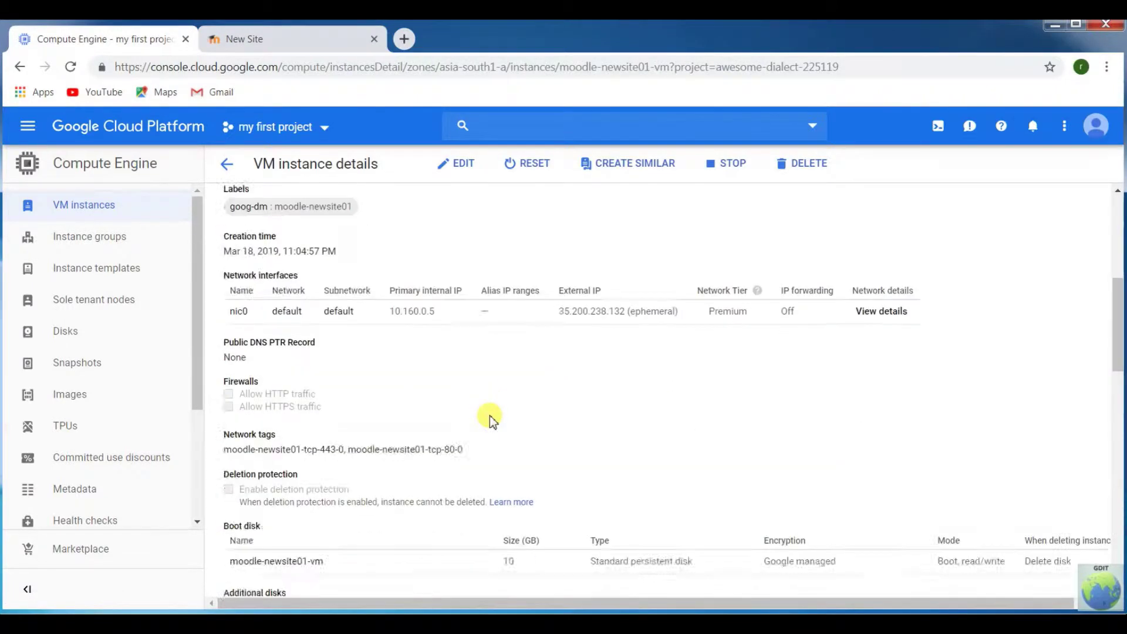
{"action": "scroll", "coordinate": [489, 417], "scroll_direction": "up", "scroll_amount": 1}
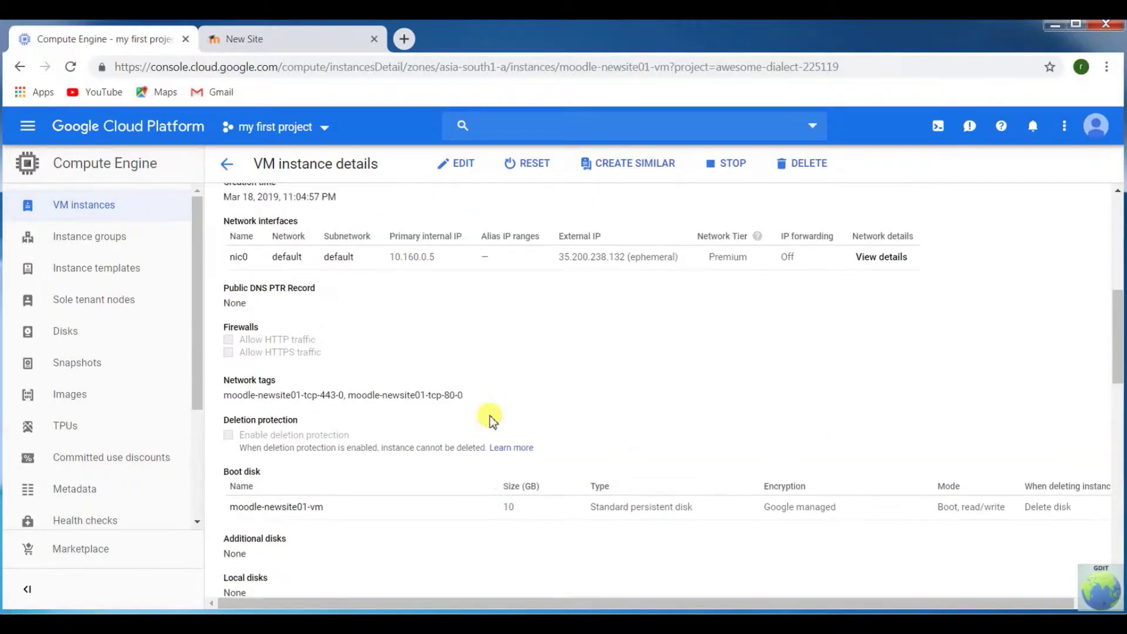
{"action": "double_click", "coordinate": [596, 256]}
{"action": "left_click_drag", "start_coordinate": [575, 252], "coordinate": [560, 251]}
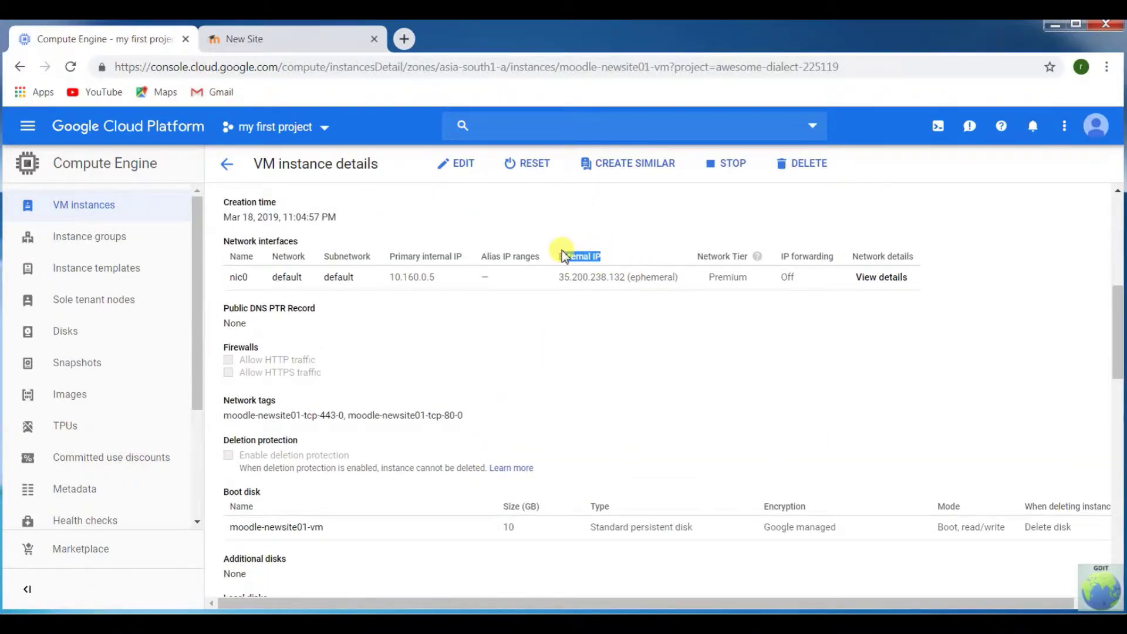
{"action": "left_click_drag", "start_coordinate": [679, 277], "coordinate": [630, 268]}
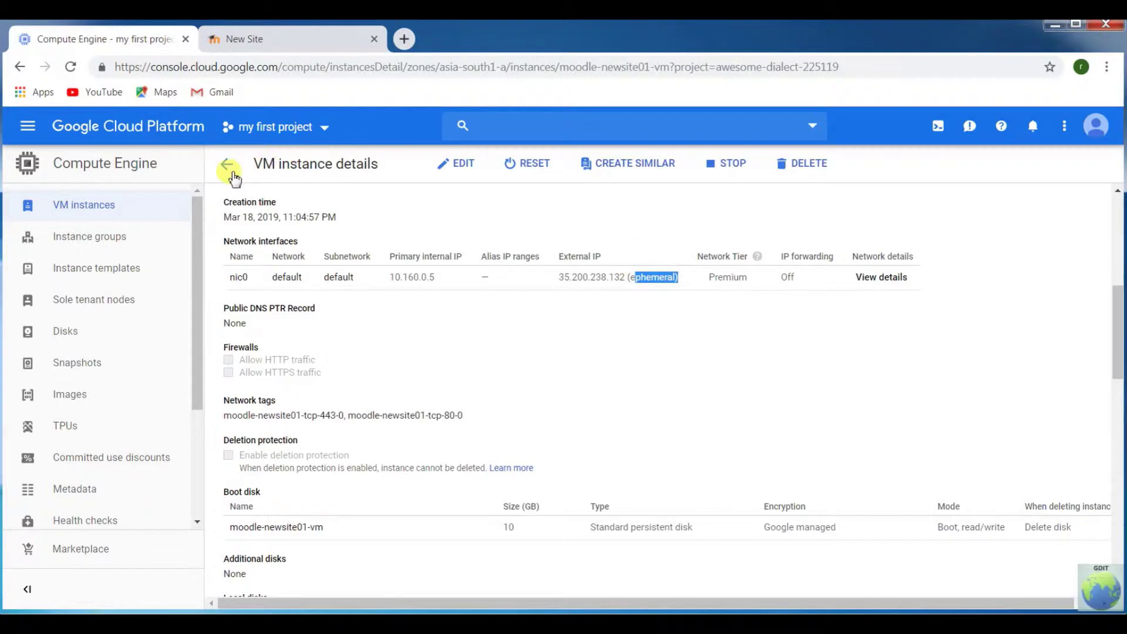
{"action": "left_click", "coordinate": [228, 166]}
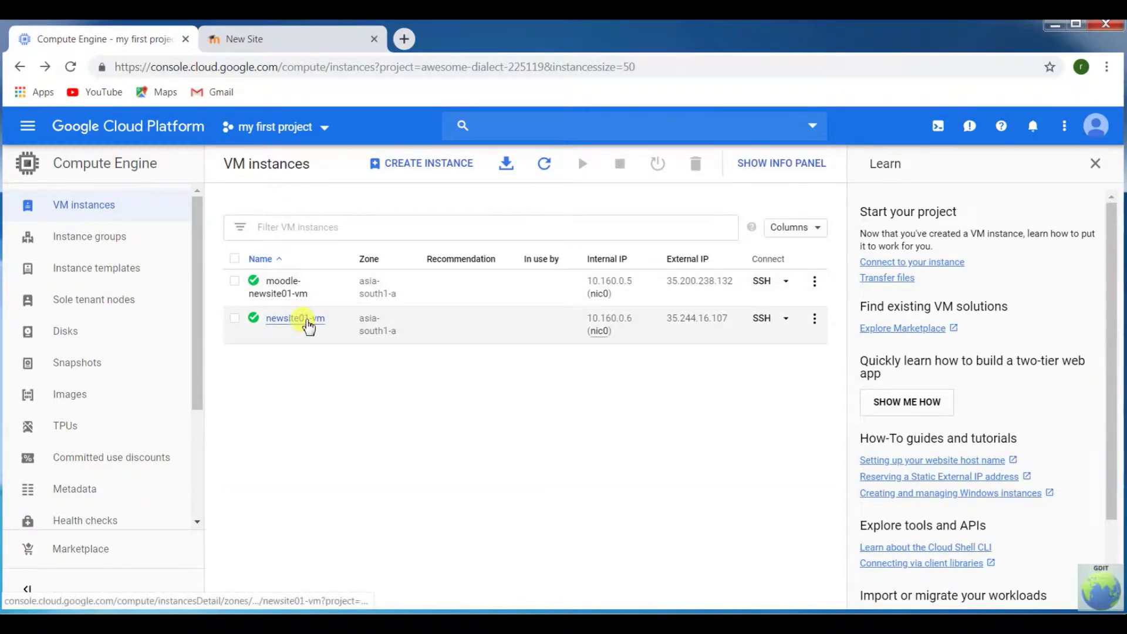
Open the newsite01-vm instance's details and examine the external IP of its network interface
{"action": "left_click", "coordinate": [305, 327]}
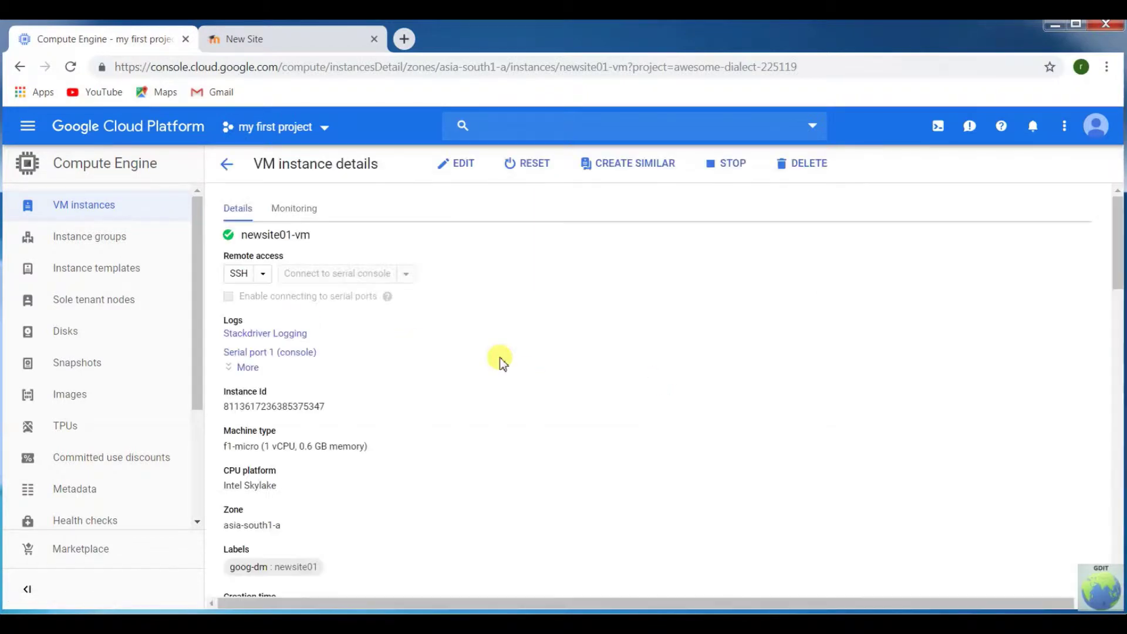
{"action": "scroll", "coordinate": [501, 359], "scroll_direction": "down", "scroll_amount": 4}
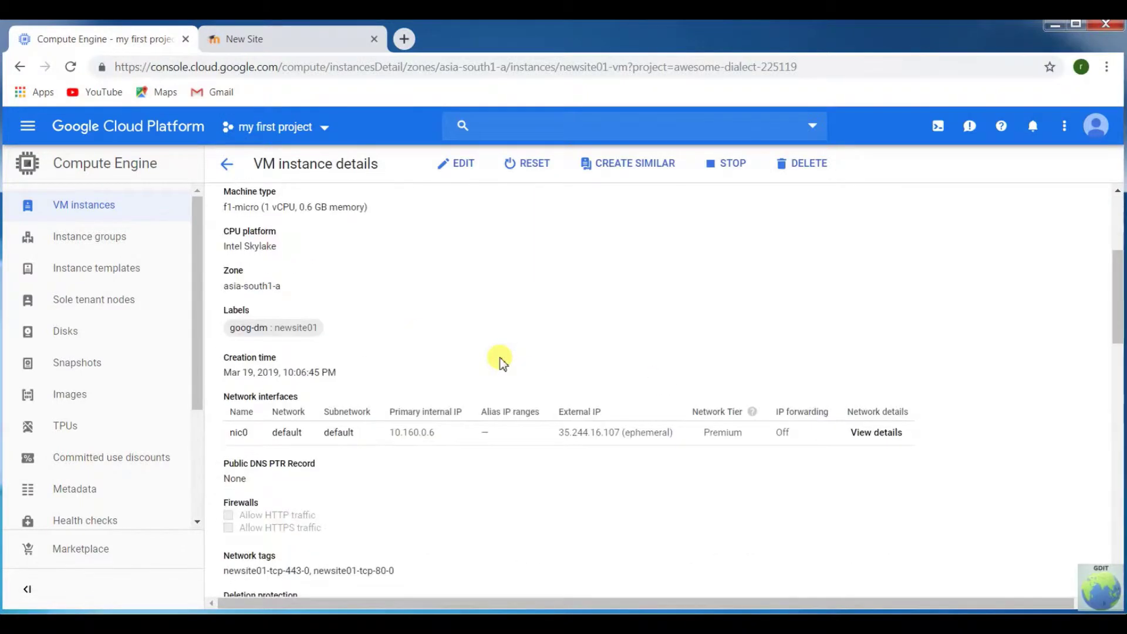
{"action": "scroll", "coordinate": [634, 355], "scroll_direction": "down", "scroll_amount": 1}
{"action": "left_click_drag", "start_coordinate": [678, 359], "coordinate": [564, 352]}
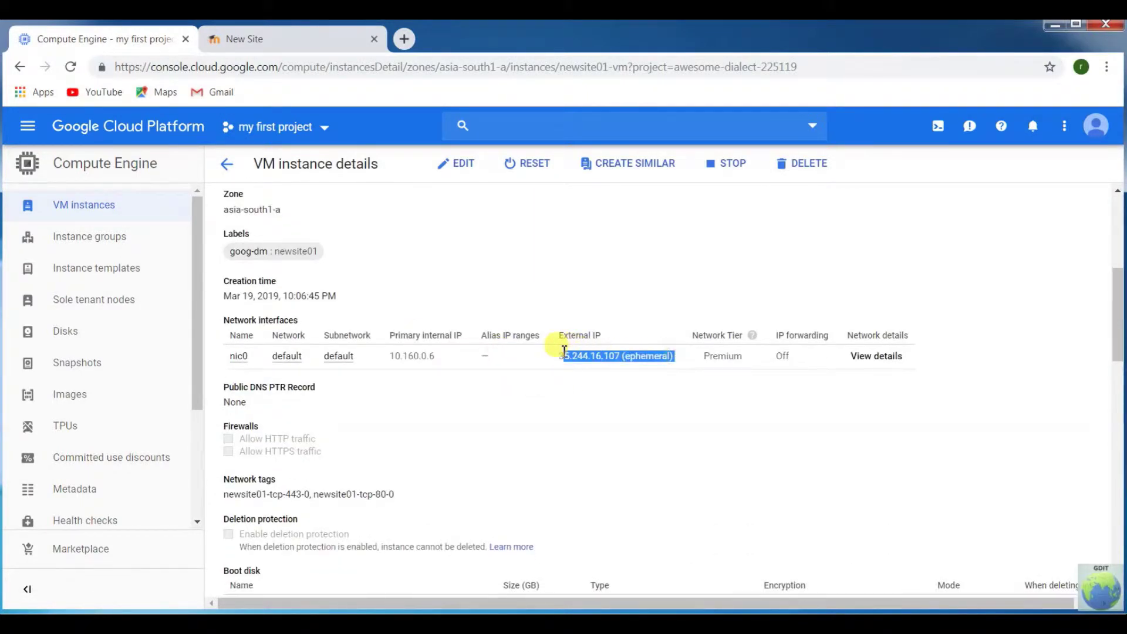
{"action": "left_click", "coordinate": [573, 397]}
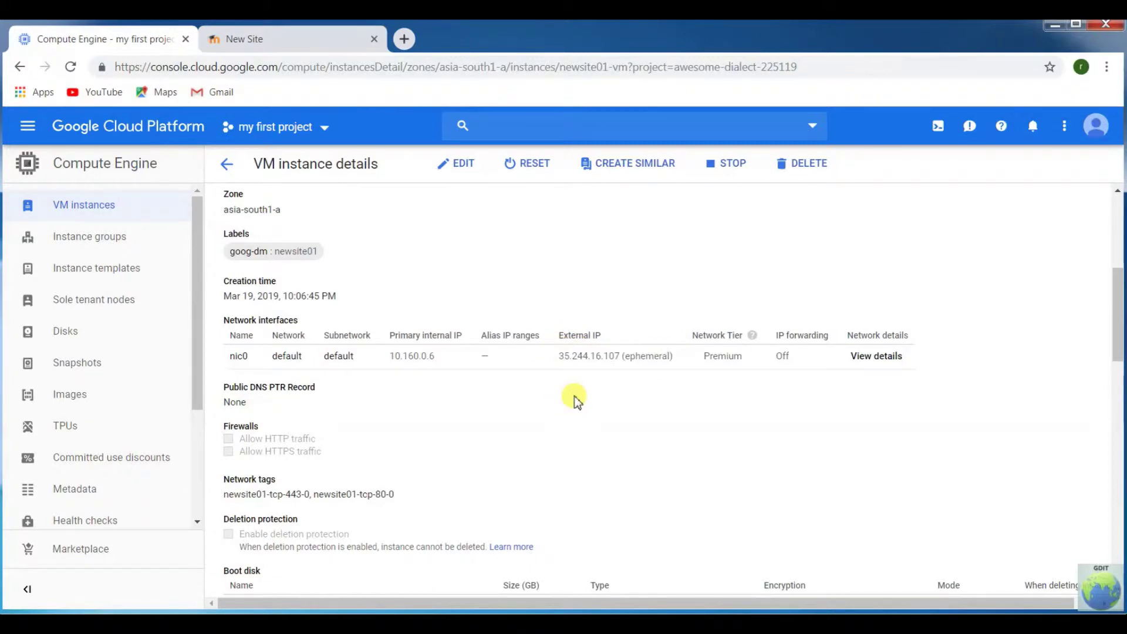
{"action": "scroll", "coordinate": [575, 399], "scroll_direction": "up", "scroll_amount": 1}
{"action": "scroll", "coordinate": [575, 400], "scroll_direction": "up", "scroll_amount": 5}
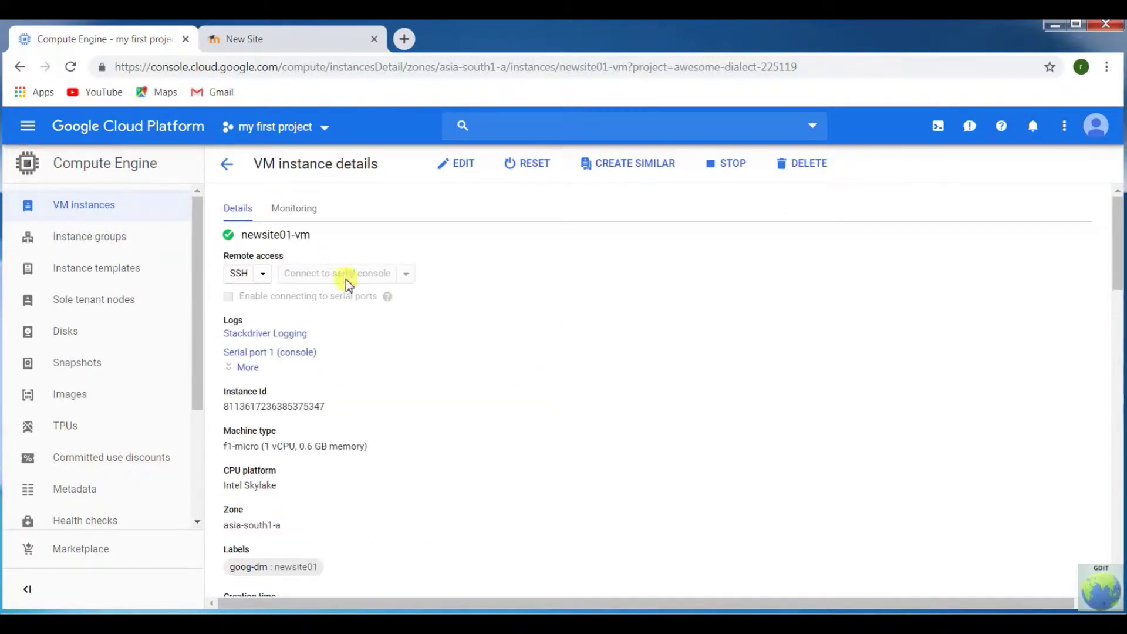
Copy the instance name newsite01-vm from its details page
{"action": "left_click_drag", "start_coordinate": [311, 236], "coordinate": [252, 233]}
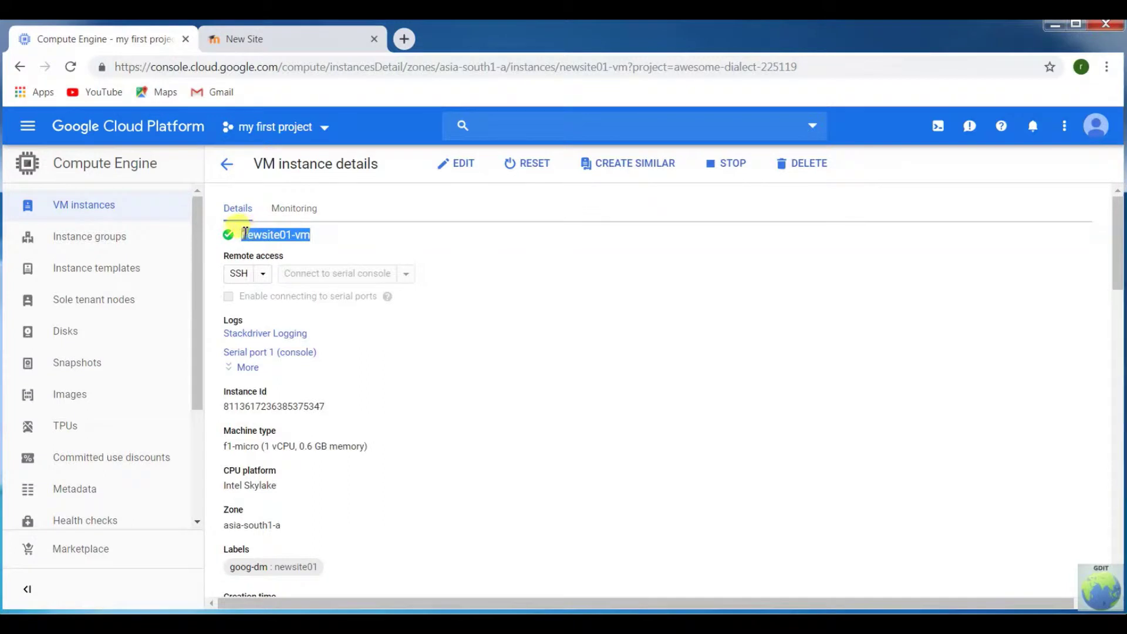
{"action": "right_click", "coordinate": [243, 233]}
{"action": "left_click", "coordinate": [281, 247]}
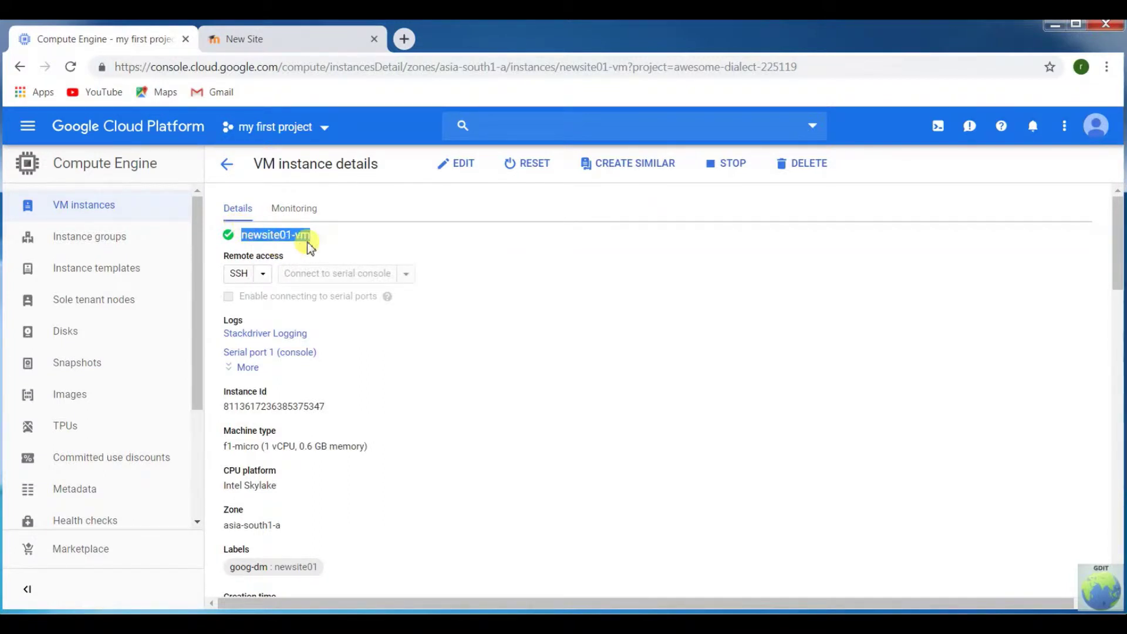
Open the list of external IP addresses under VPC network
{"action": "left_click", "coordinate": [27, 140]}
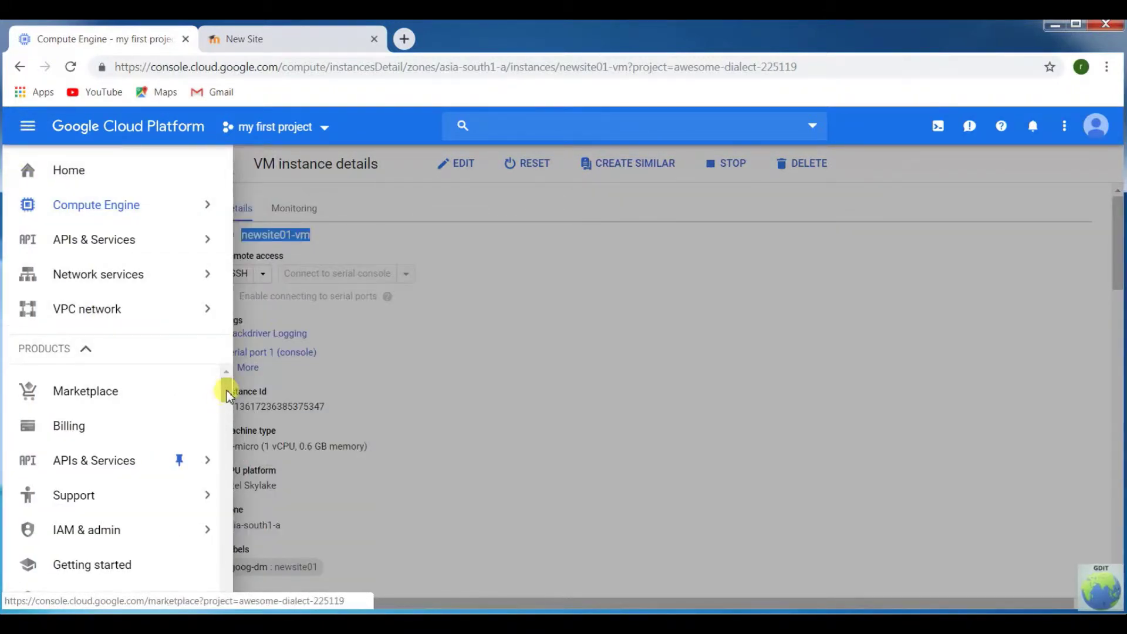
{"action": "scroll", "coordinate": [220, 399], "scroll_direction": "down", "scroll_amount": 1}
{"action": "left_click_drag", "start_coordinate": [217, 406], "coordinate": [227, 461]}
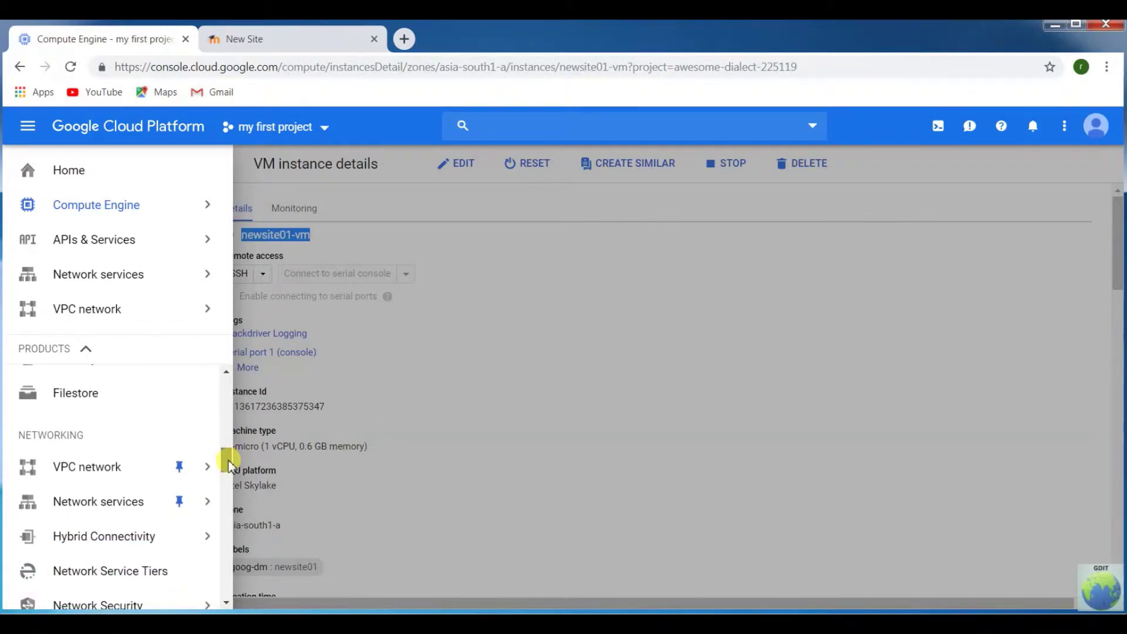
{"action": "mouse_move", "coordinate": [151, 470]}
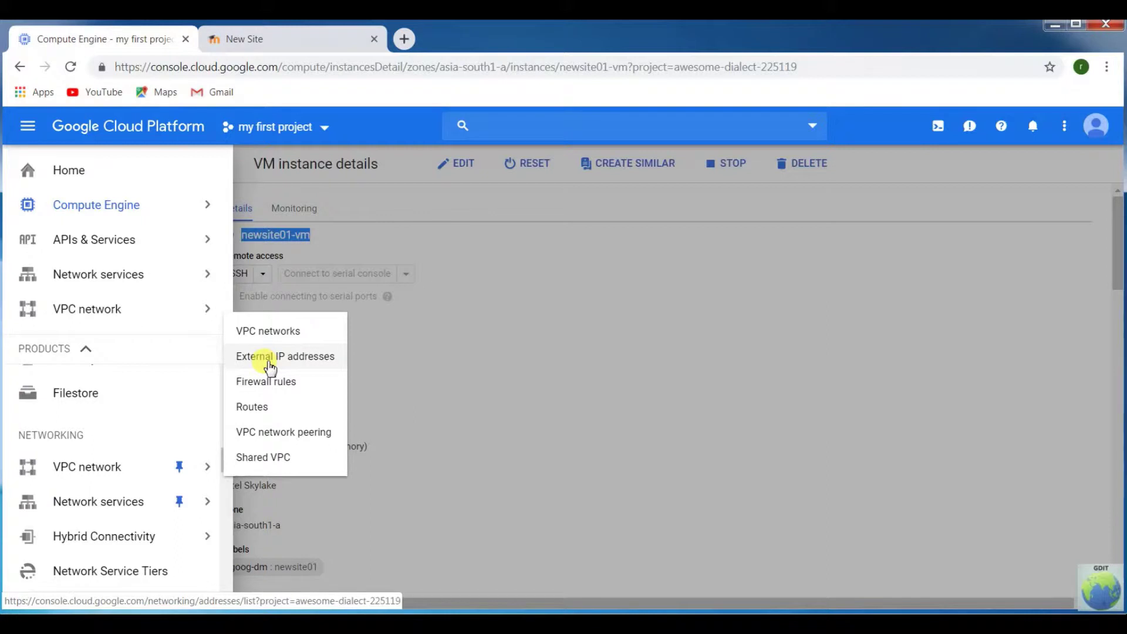
{"action": "left_click", "coordinate": [269, 363]}
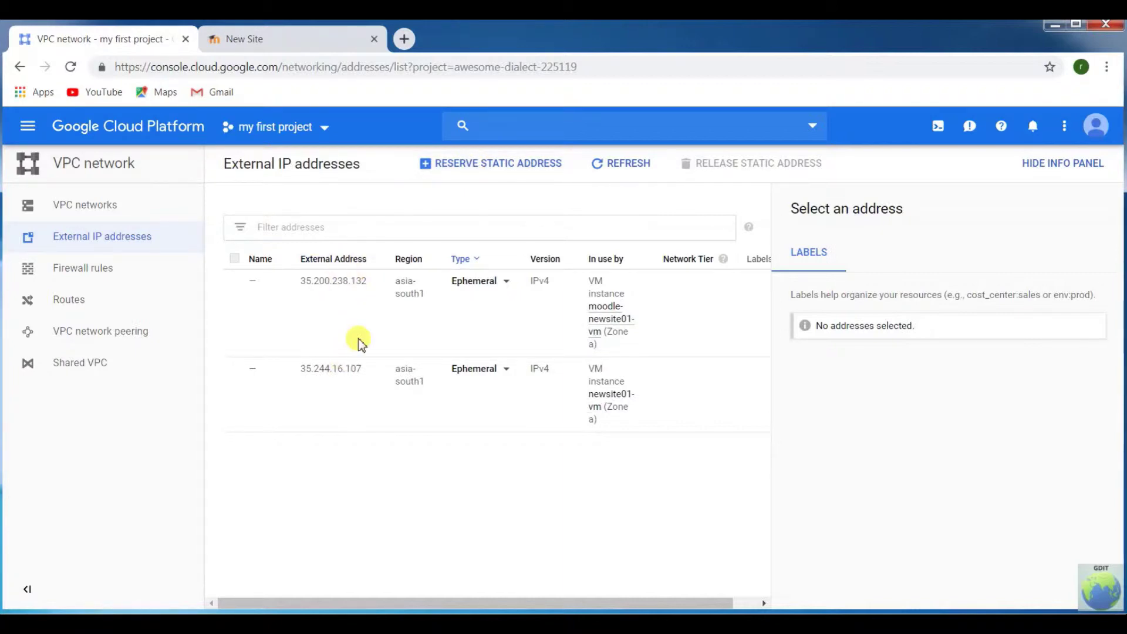
{"action": "left_click", "coordinate": [506, 281]}
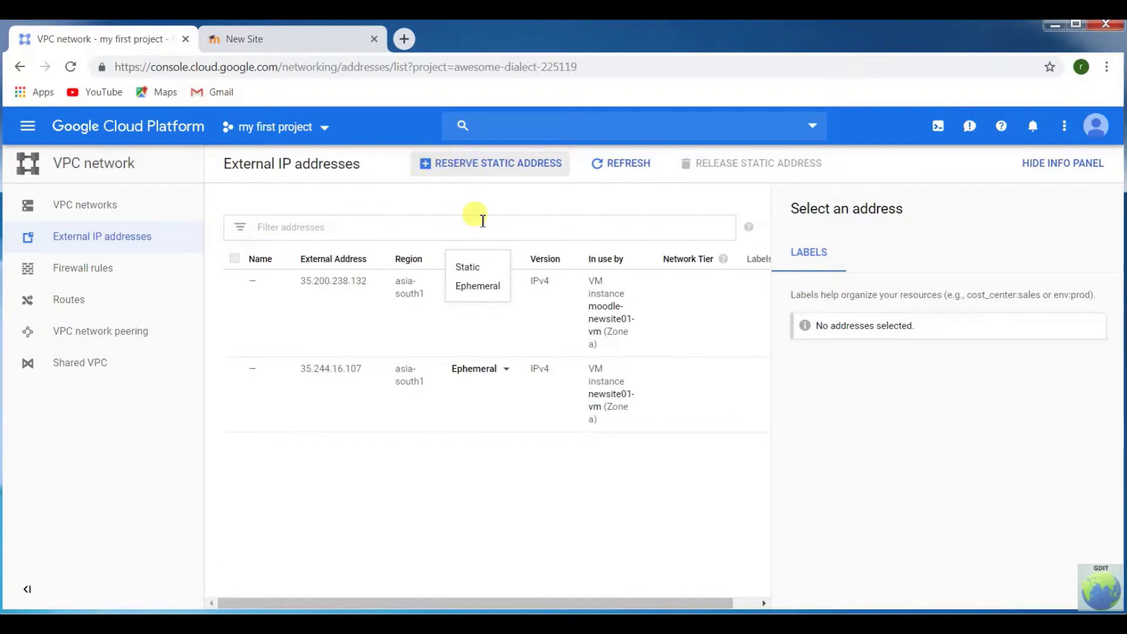
{"action": "left_click", "coordinate": [477, 268]}
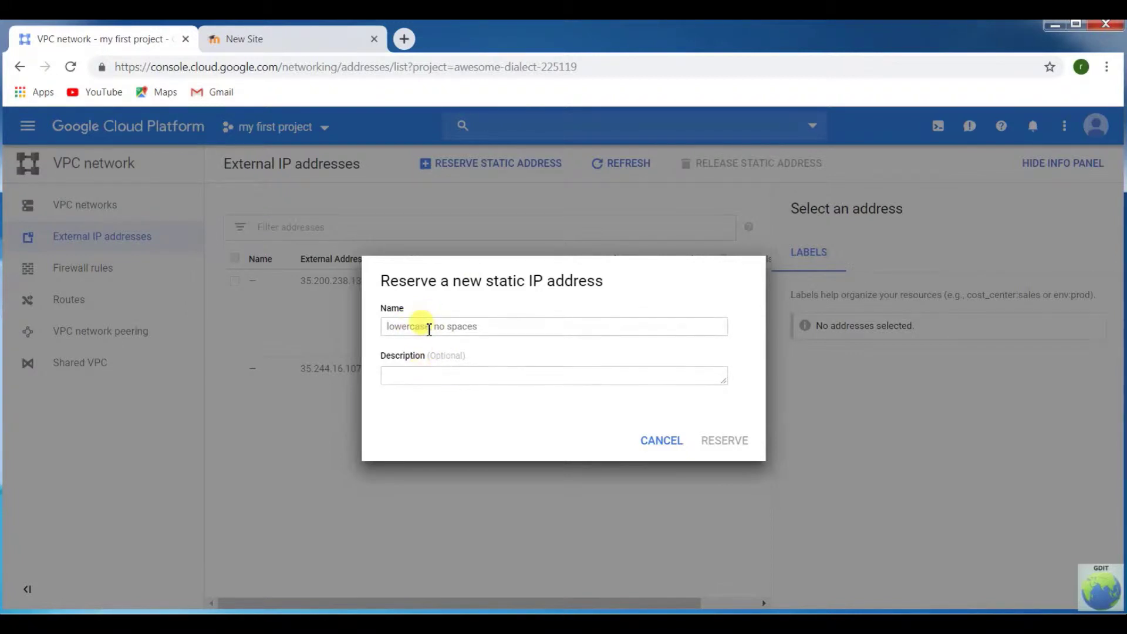
{"action": "left_click", "coordinate": [660, 441]}
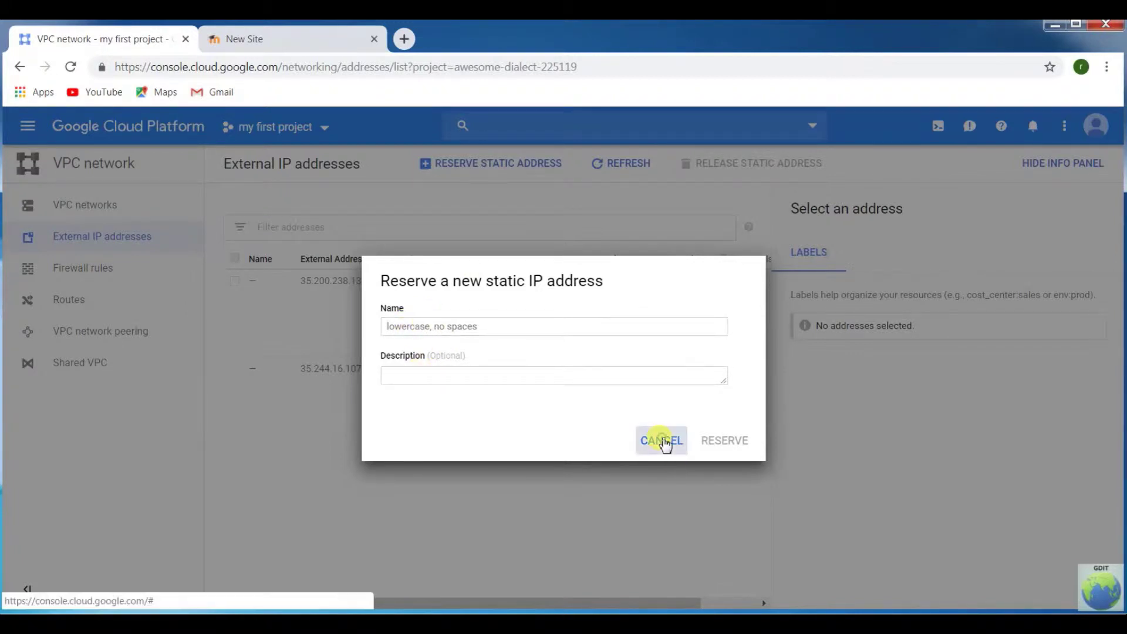
Start reserving a new static address and name it newsite01-vm using the copied instance name, leaving the description empty
{"action": "left_click", "coordinate": [441, 170]}
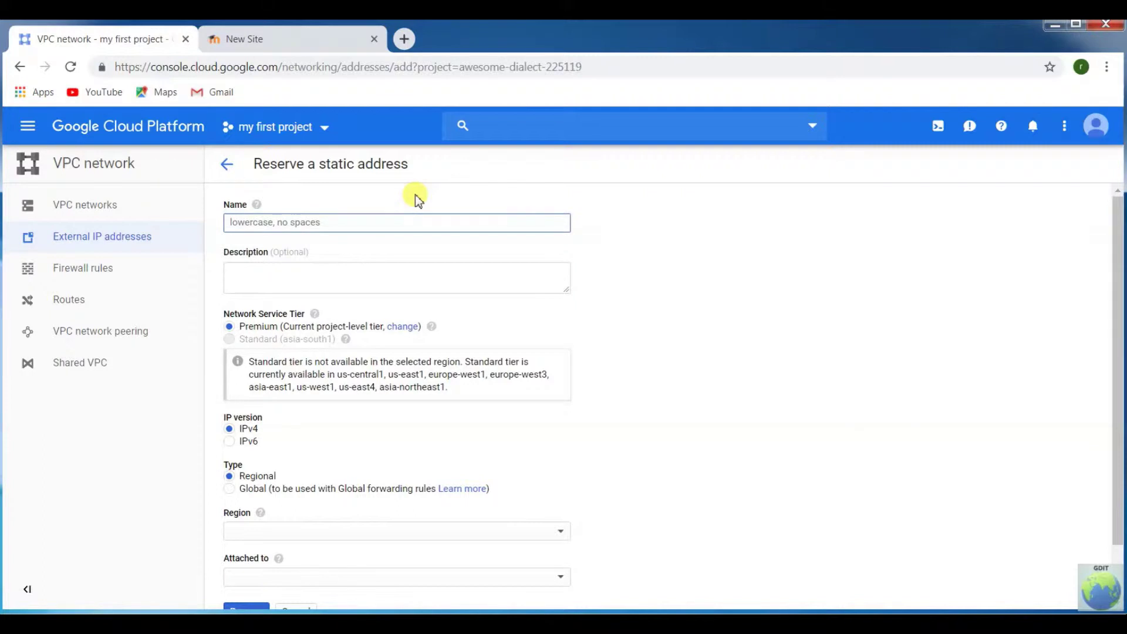
{"action": "scroll", "coordinate": [414, 195], "scroll_direction": "down", "scroll_amount": 1}
{"action": "scroll", "coordinate": [414, 195], "scroll_direction": "up", "scroll_amount": 1}
{"action": "key", "text": "ctrl+v"}
{"action": "left_click", "coordinate": [269, 282]}
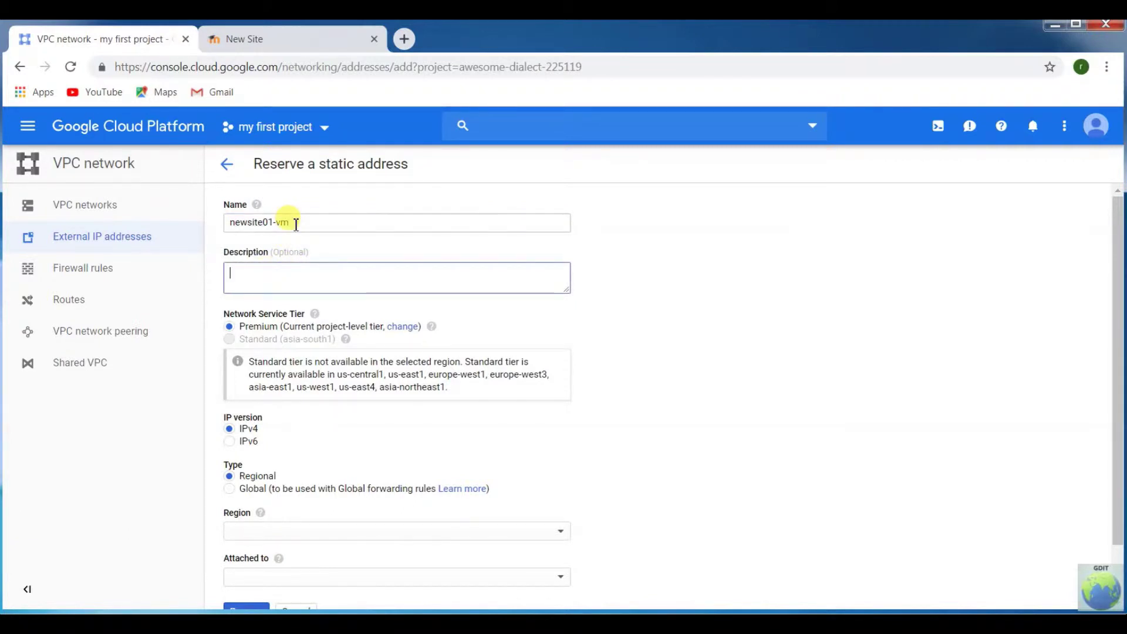
{"action": "left_click_drag", "start_coordinate": [296, 224], "coordinate": [232, 221]}
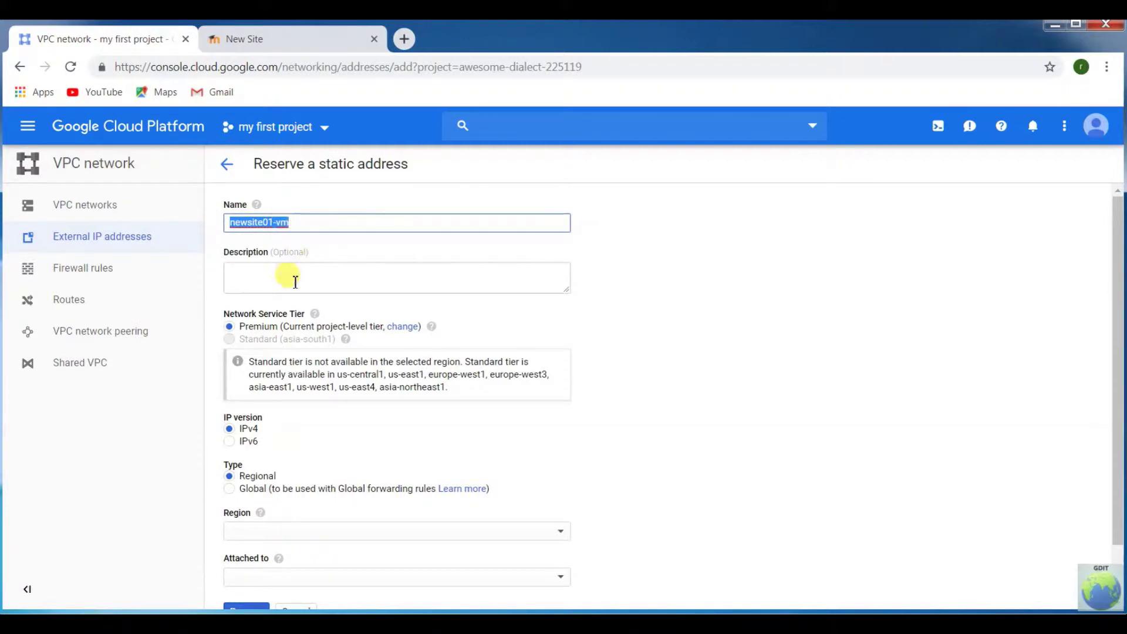
{"action": "left_click", "coordinate": [274, 282]}
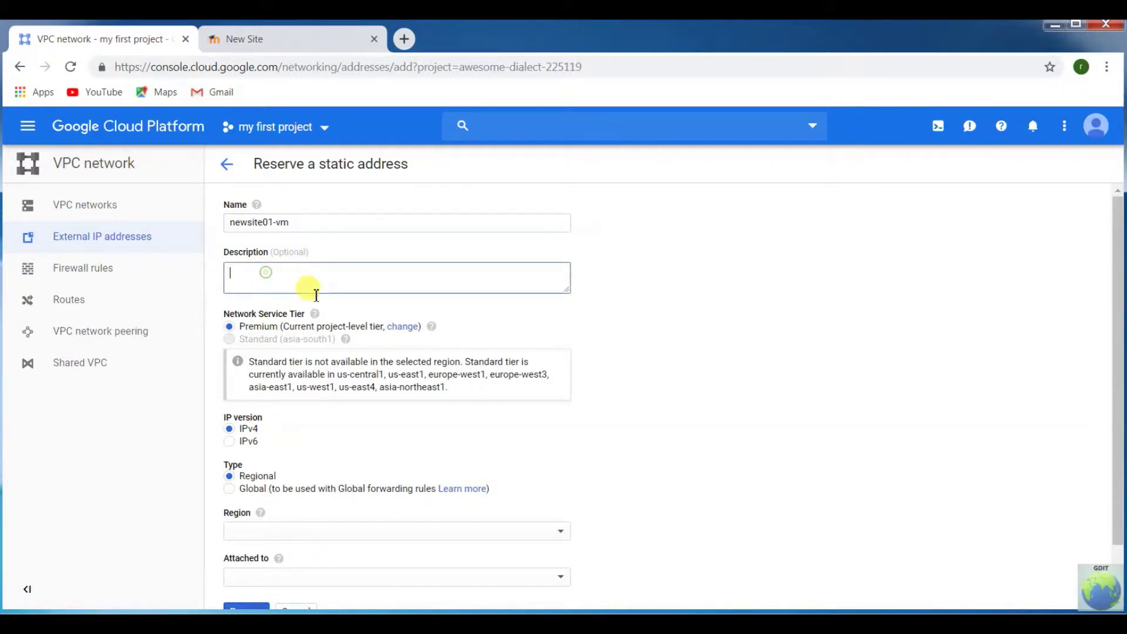
Set the region of the new static address to asia-south1
{"action": "scroll", "coordinate": [329, 307], "scroll_direction": "down", "scroll_amount": 1}
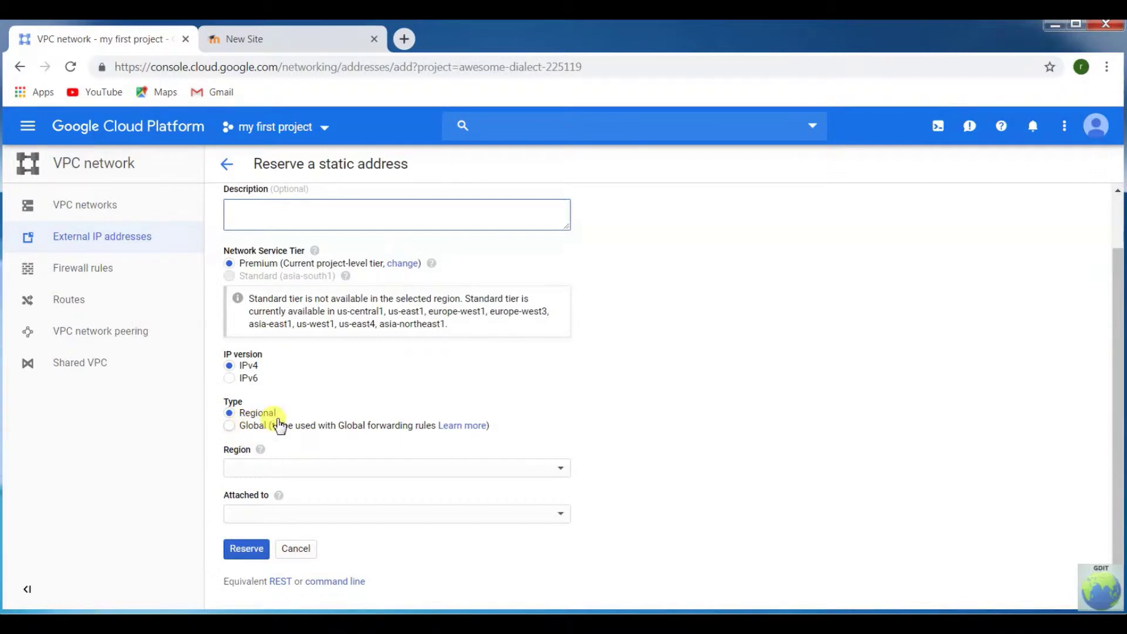
{"action": "left_click", "coordinate": [299, 468]}
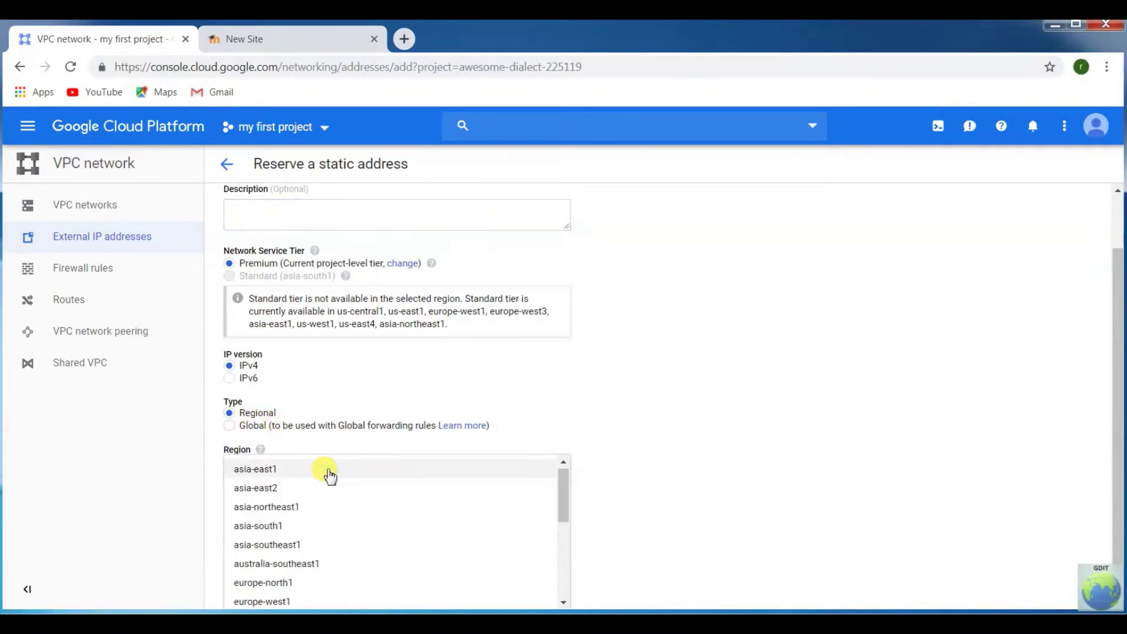
{"action": "scroll", "coordinate": [389, 481], "scroll_direction": "down", "scroll_amount": 3}
{"action": "scroll", "coordinate": [381, 499], "scroll_direction": "down", "scroll_amount": 2}
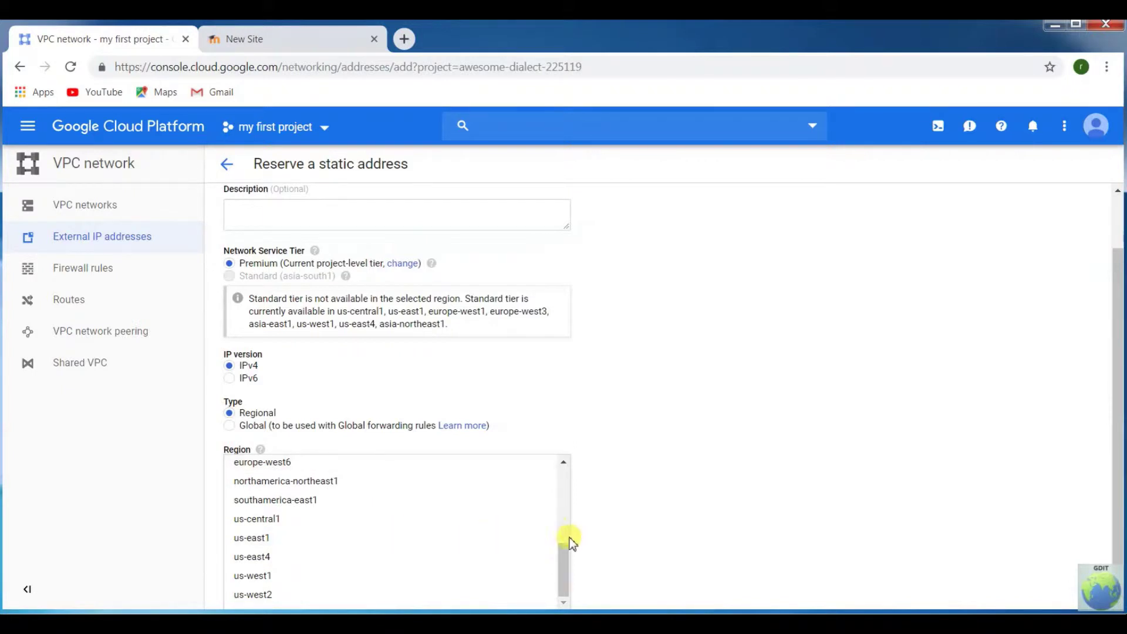
{"action": "left_click", "coordinate": [1118, 508]}
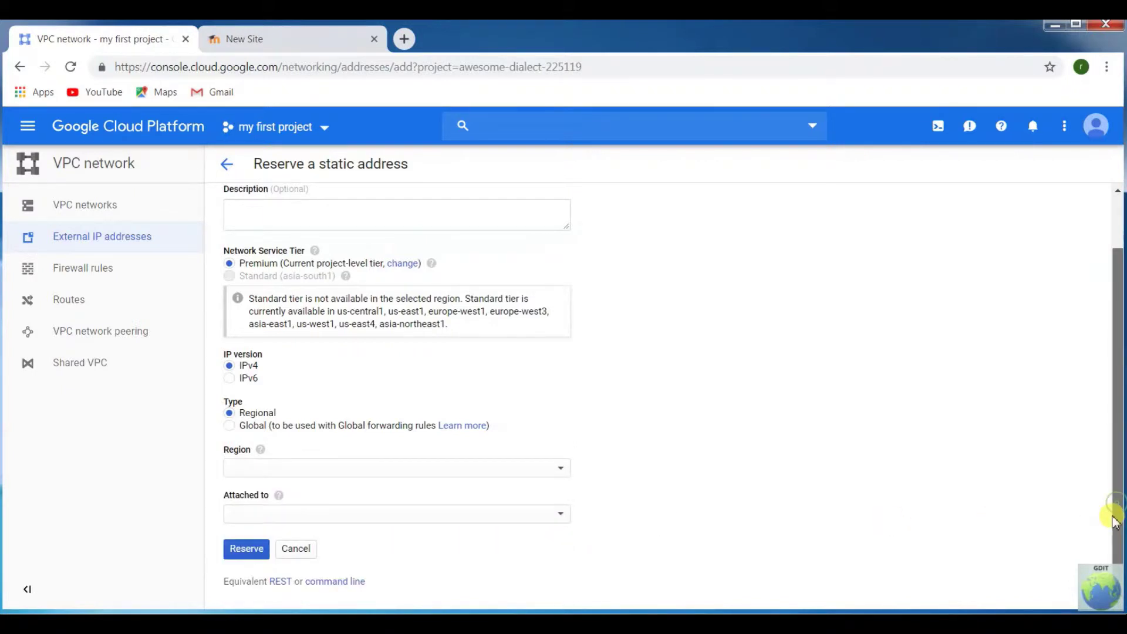
{"action": "left_click", "coordinate": [503, 473]}
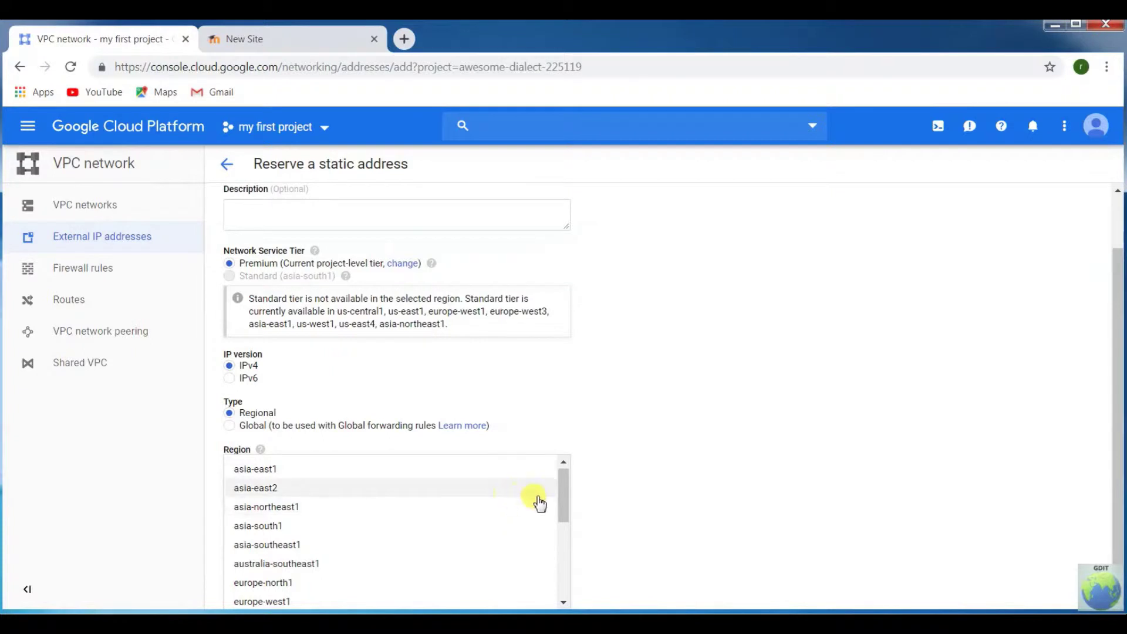
{"action": "left_click", "coordinate": [326, 527]}
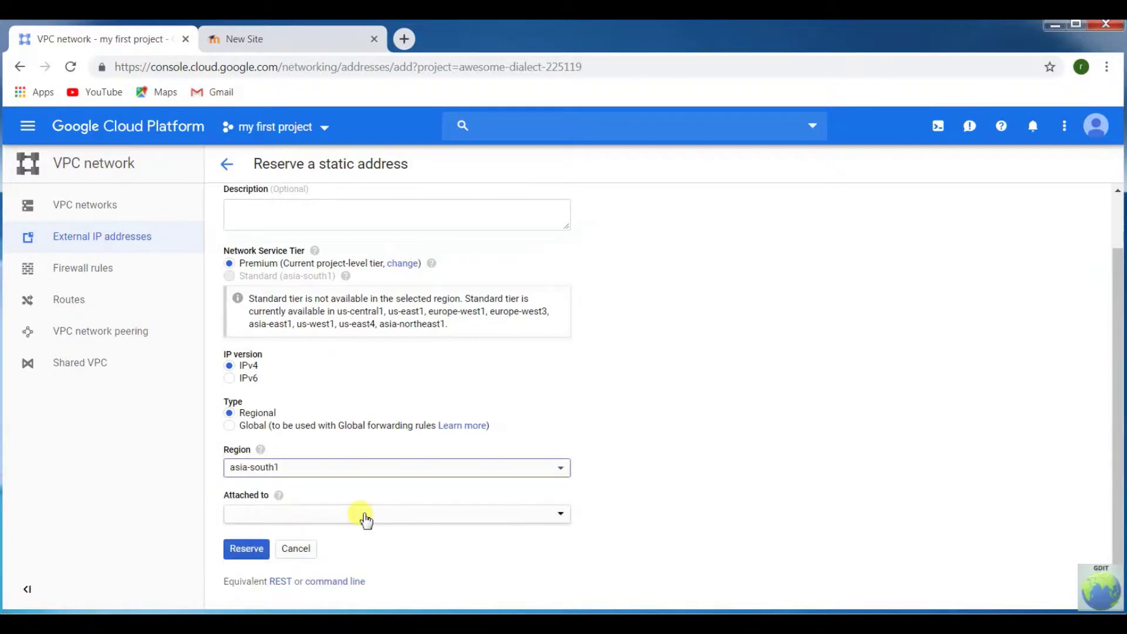
Attach the new static address to the newsite01-vm instance and reserve it
{"action": "left_click", "coordinate": [363, 514]}
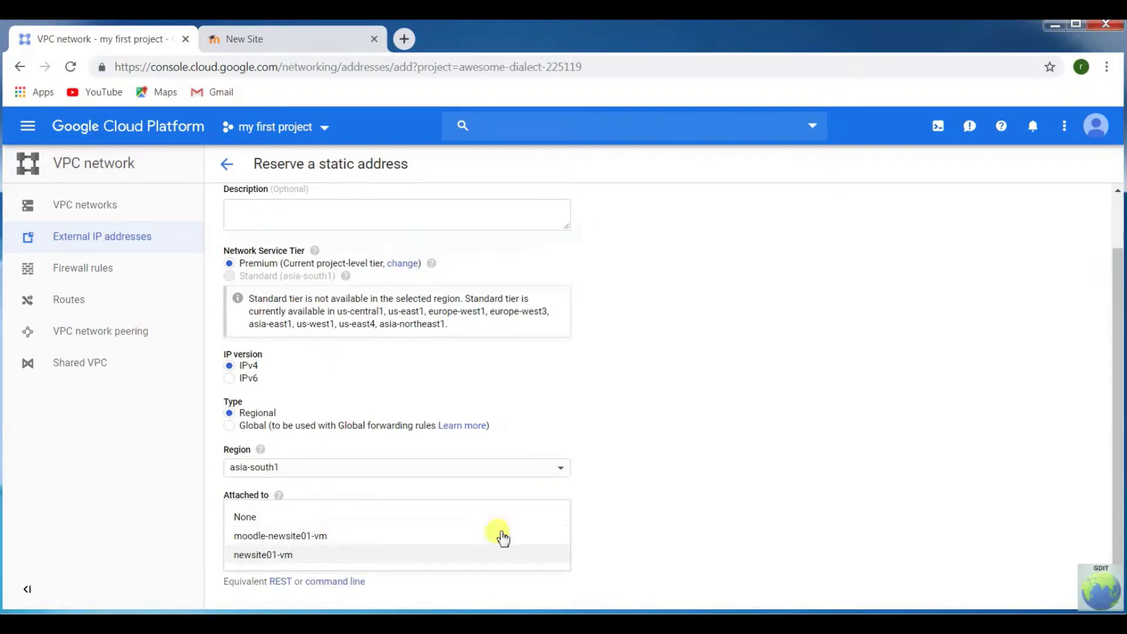
{"action": "scroll", "coordinate": [735, 480], "scroll_direction": "up", "scroll_amount": 1}
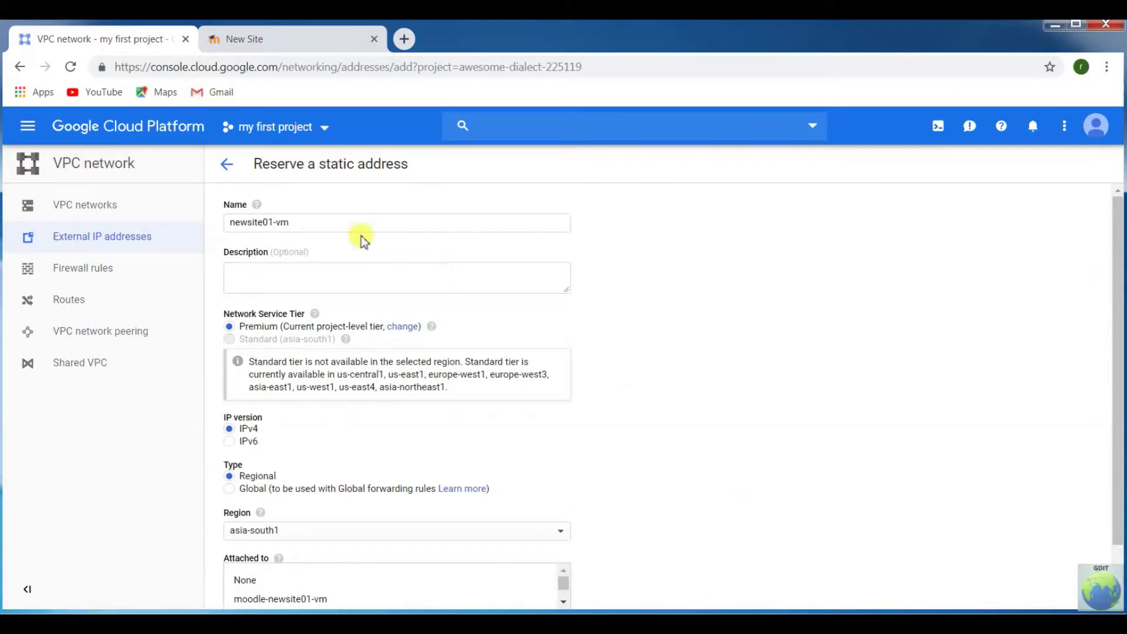
{"action": "left_click", "coordinate": [281, 226]}
{"action": "scroll", "coordinate": [534, 376], "scroll_direction": "down", "scroll_amount": 2}
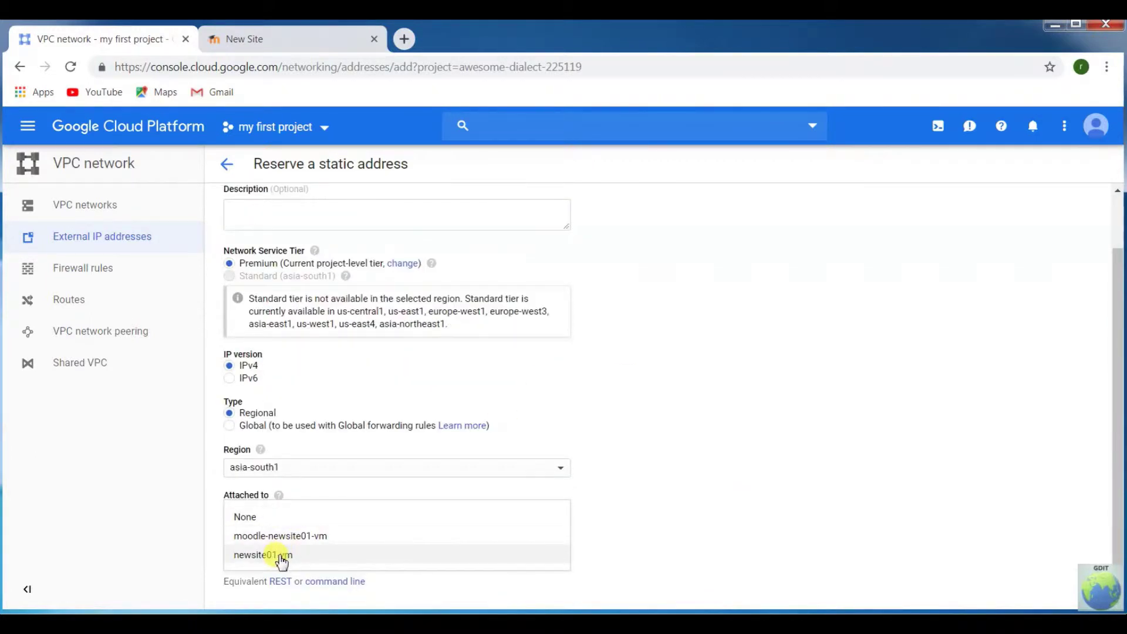
{"action": "left_click", "coordinate": [282, 559]}
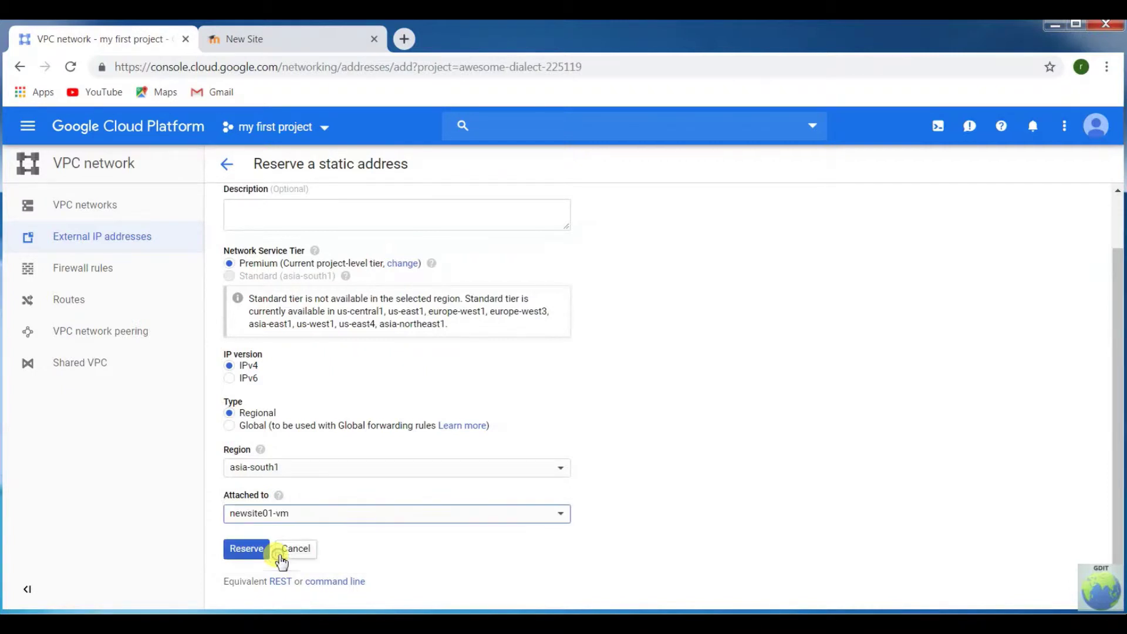
{"action": "left_click", "coordinate": [242, 550]}
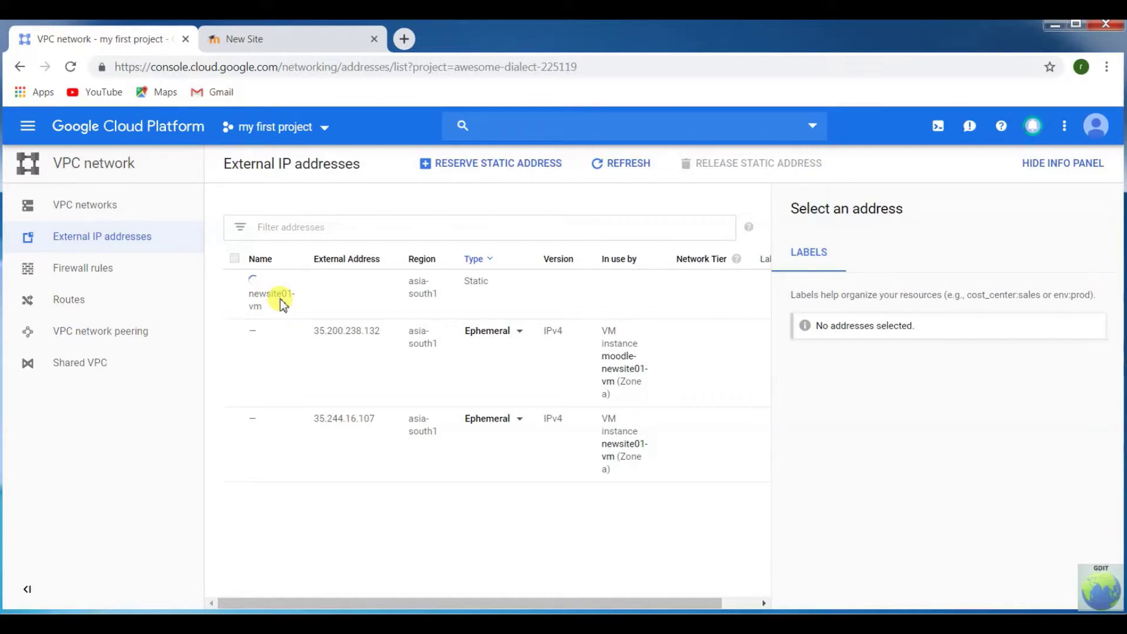
Check the notifications for the address creation and inspect the external address listed for newsite01-vm
{"action": "left_click", "coordinate": [1034, 126]}
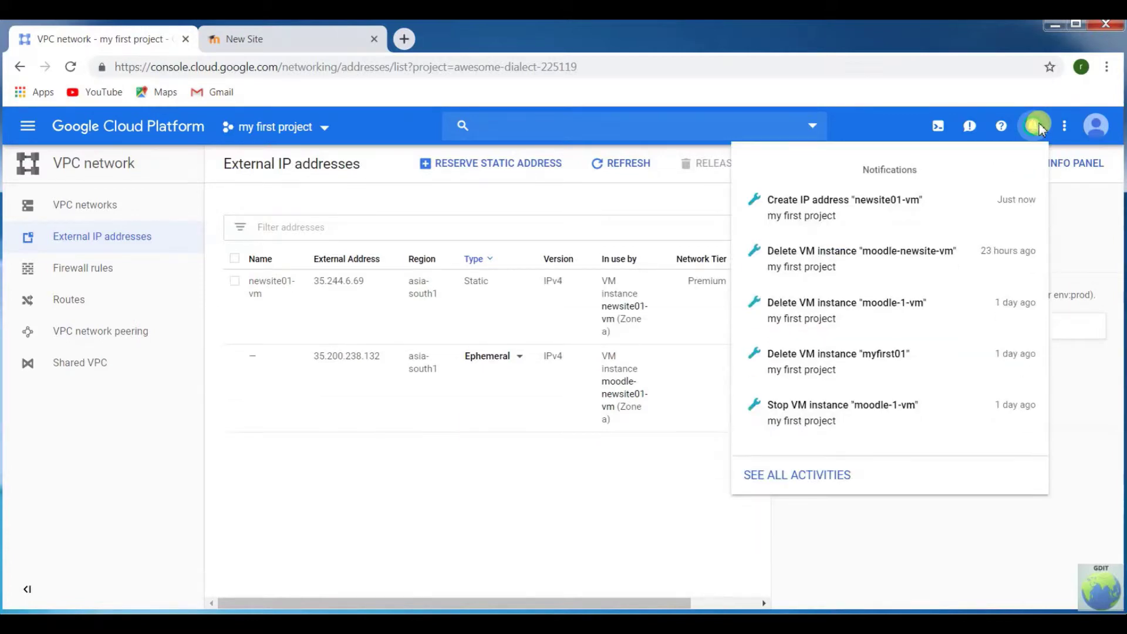
{"action": "left_click", "coordinate": [462, 303]}
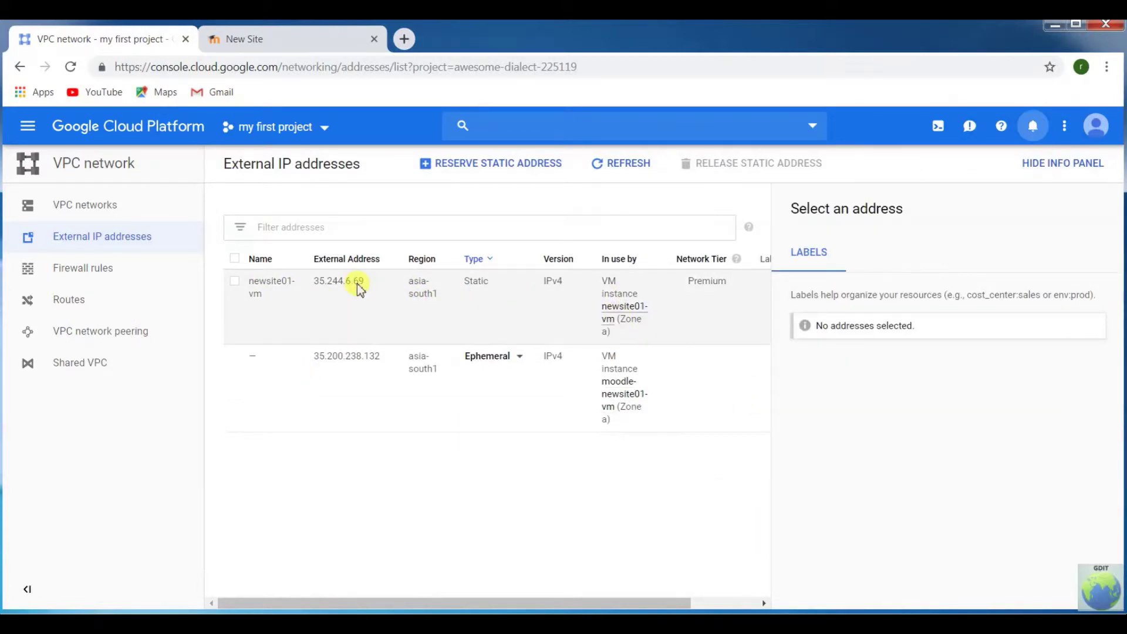
{"action": "left_click_drag", "start_coordinate": [367, 282], "coordinate": [311, 282]}
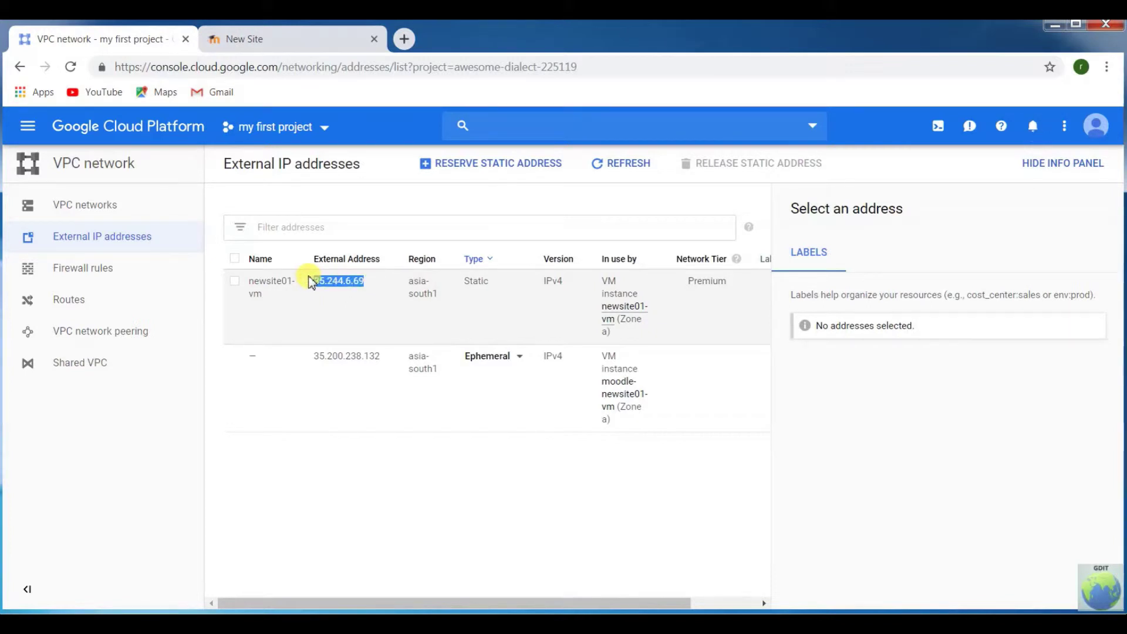
{"action": "left_click", "coordinate": [334, 297]}
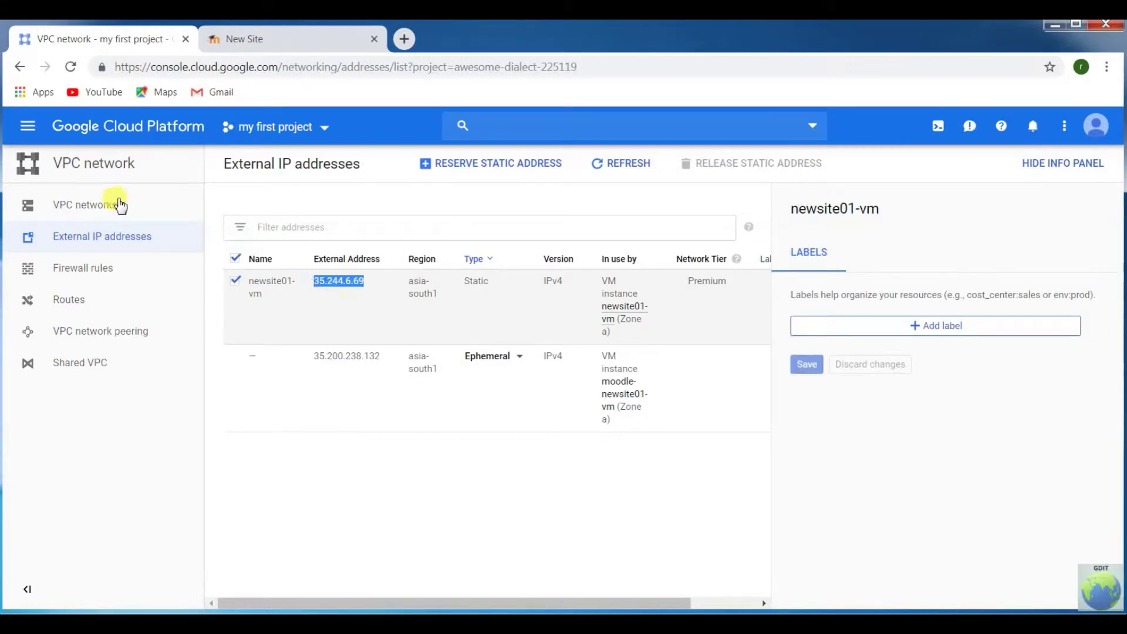
Open the newsite01-vm instance details from Compute Engine and check the external IP of its network interface
{"action": "left_click", "coordinate": [27, 126]}
{"action": "mouse_move", "coordinate": [121, 206]}
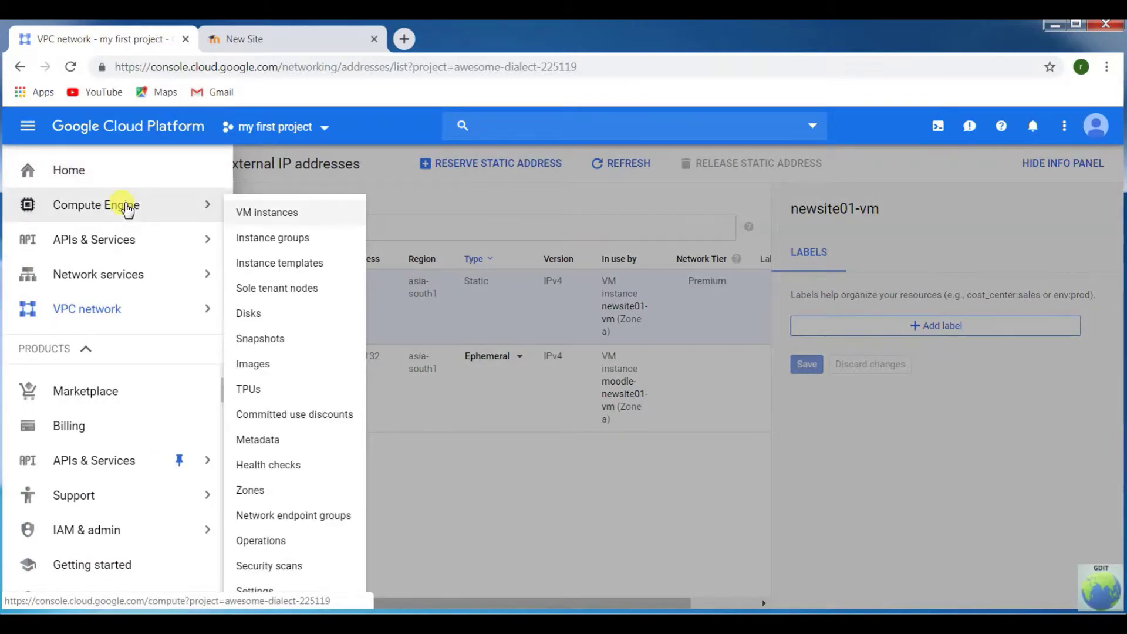
{"action": "left_click", "coordinate": [260, 221]}
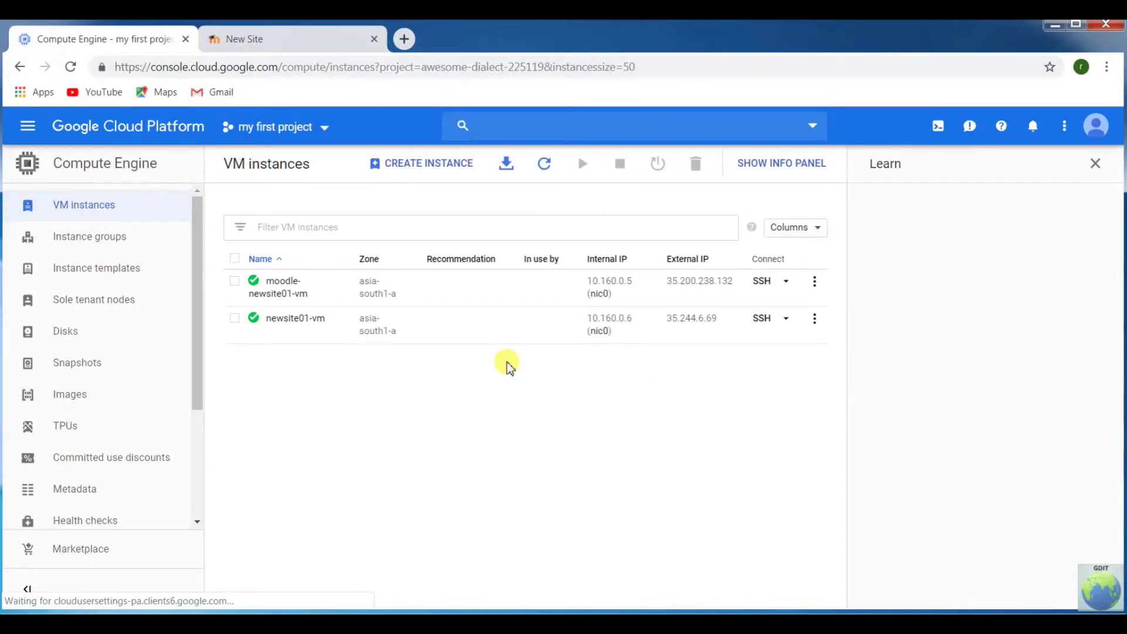
{"action": "left_click", "coordinate": [303, 319]}
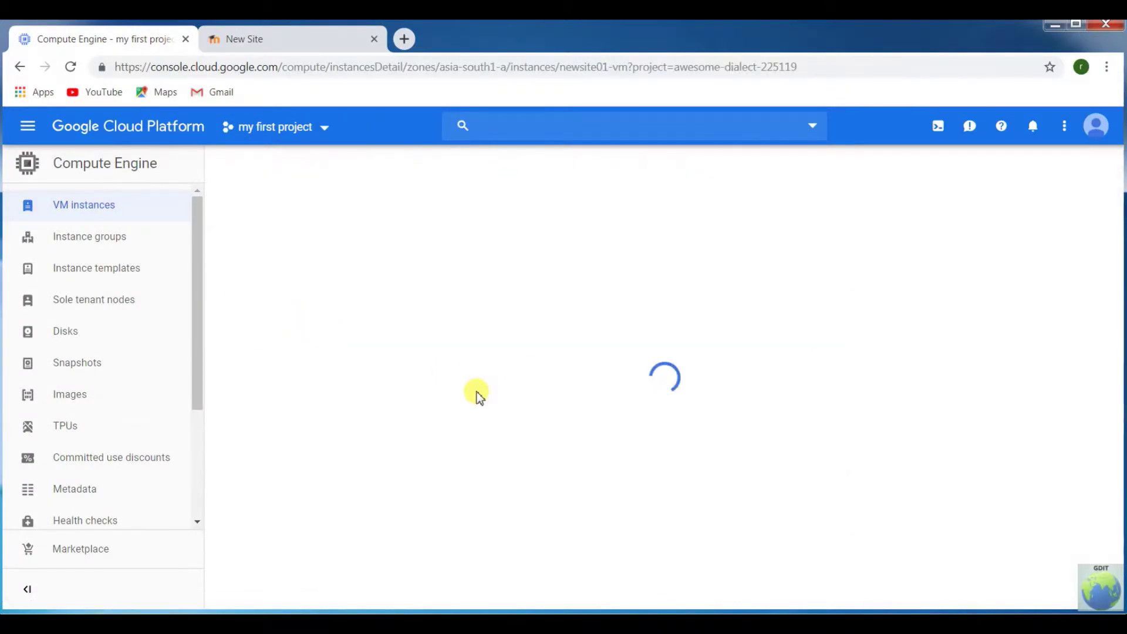
{"action": "scroll", "coordinate": [477, 398], "scroll_direction": "down", "scroll_amount": 4}
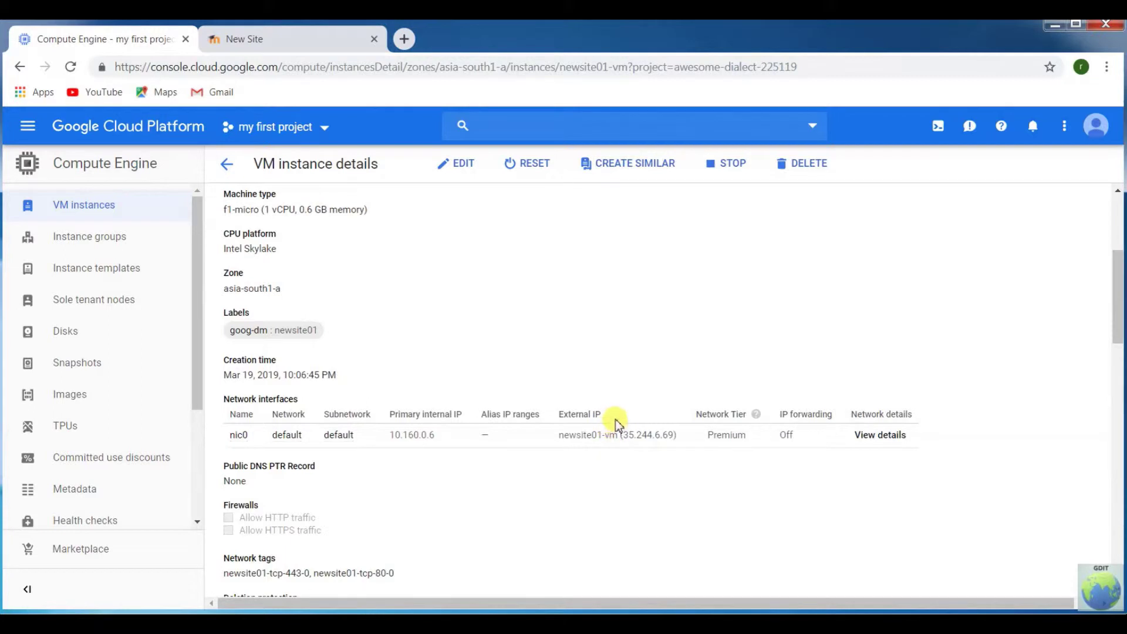
{"action": "left_click_drag", "start_coordinate": [609, 415], "coordinate": [557, 415]}
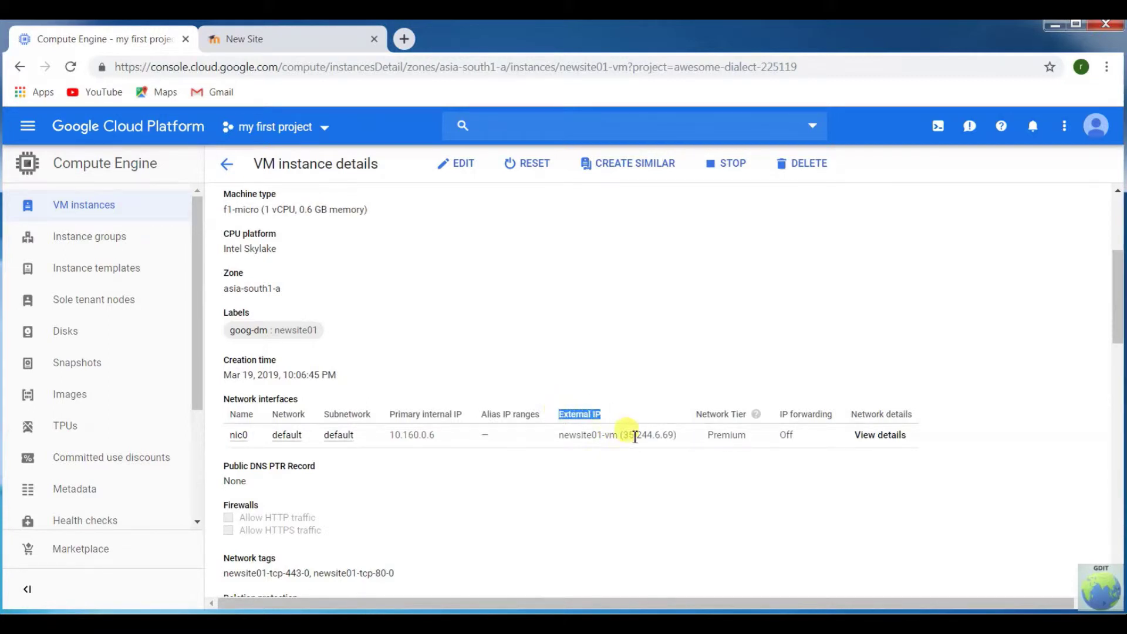
{"action": "left_click_drag", "start_coordinate": [674, 435], "coordinate": [562, 414]}
View the network interface details of nic0, checking its external IP and firewall rules, and return to the instance details
{"action": "left_click", "coordinate": [871, 438]}
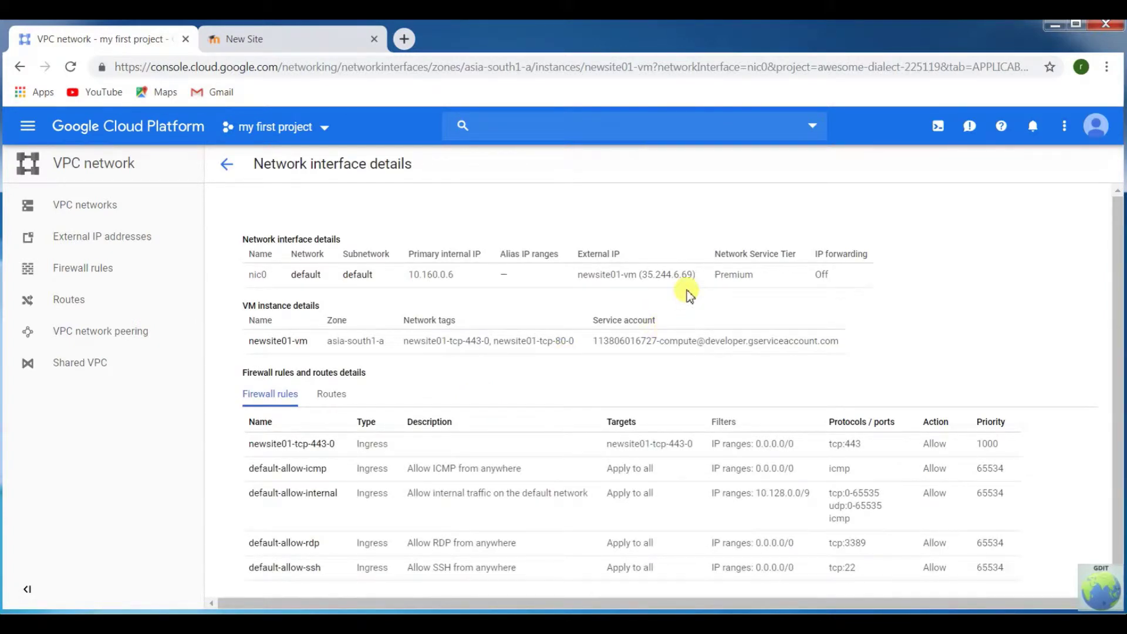
{"action": "left_click_drag", "start_coordinate": [698, 275], "coordinate": [581, 274]}
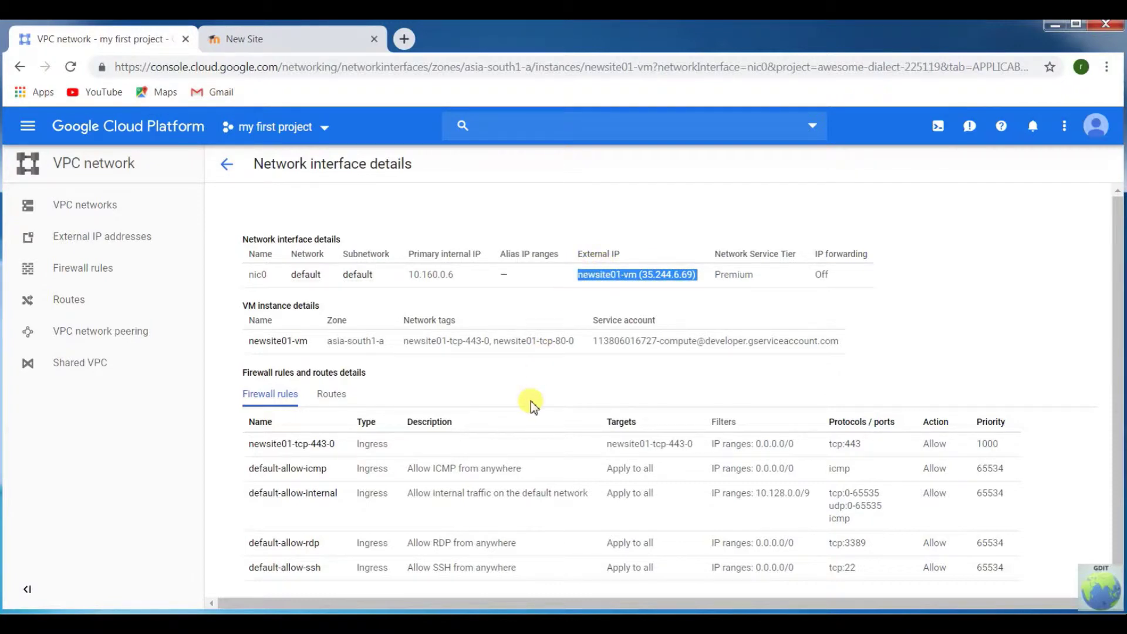
{"action": "scroll", "coordinate": [531, 401], "scroll_direction": "down", "scroll_amount": 3}
{"action": "scroll", "coordinate": [530, 400], "scroll_direction": "up", "scroll_amount": 3}
{"action": "left_click", "coordinate": [228, 163]}
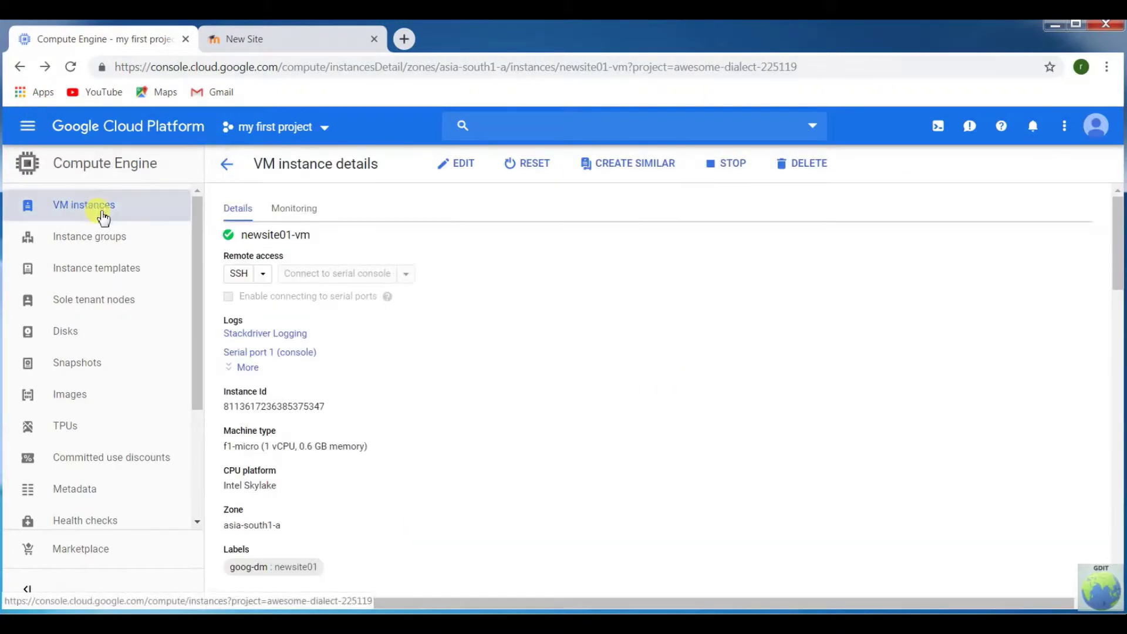
Copy the name of the moodle-newsite01-vm instance from its details page and check its external IP
{"action": "left_click", "coordinate": [75, 212]}
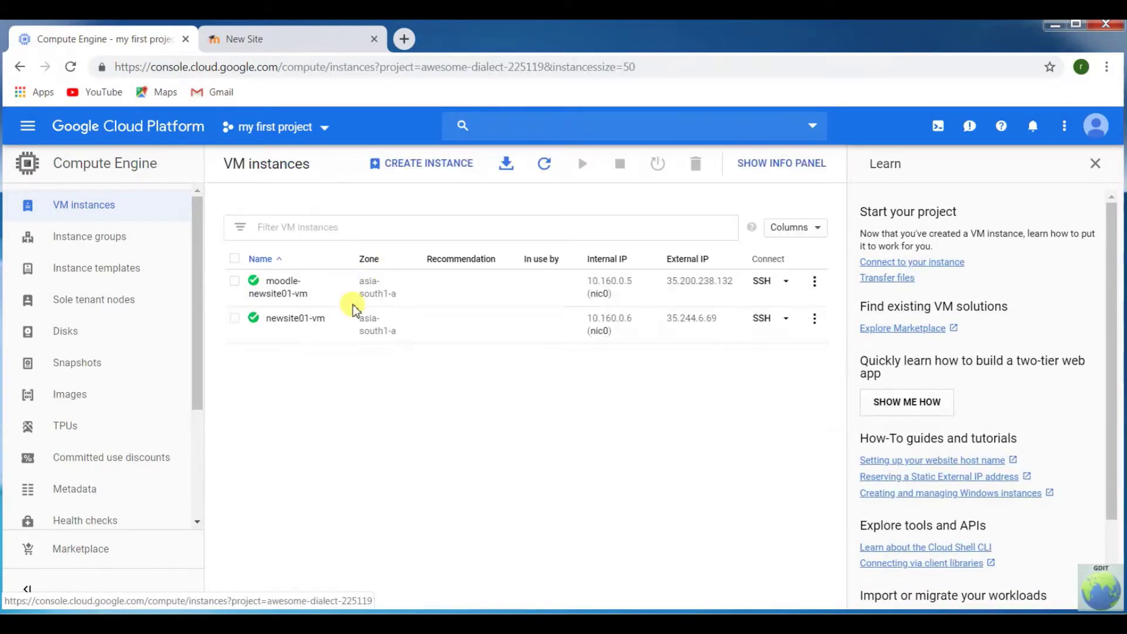
{"action": "left_click", "coordinate": [288, 288]}
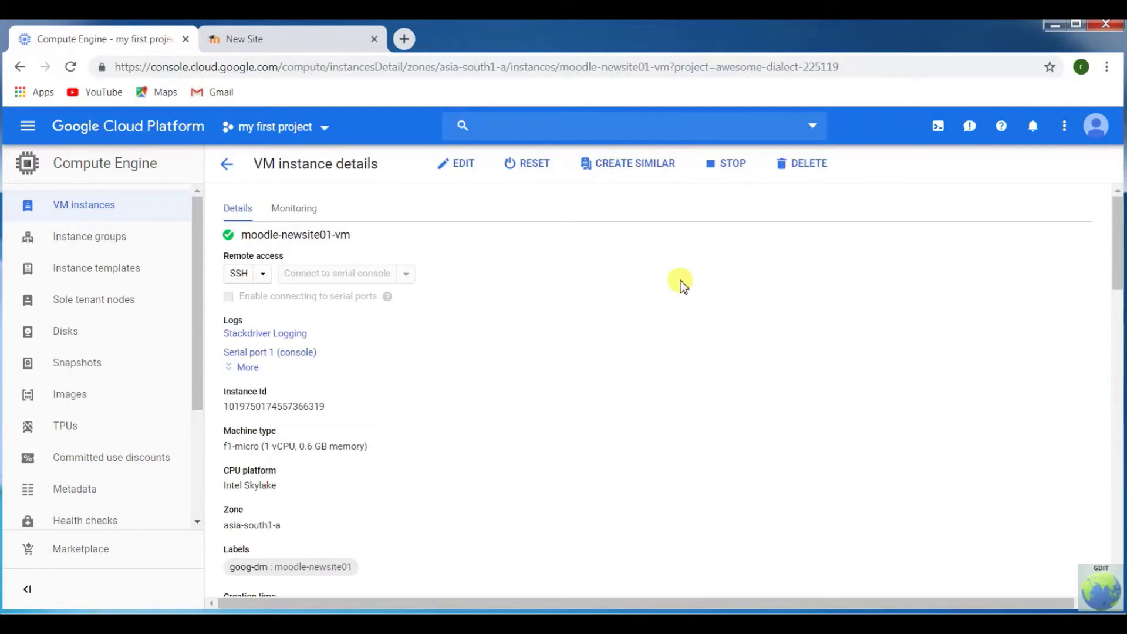
{"action": "left_click_drag", "start_coordinate": [355, 234], "coordinate": [246, 235]}
{"action": "right_click", "coordinate": [246, 236]}
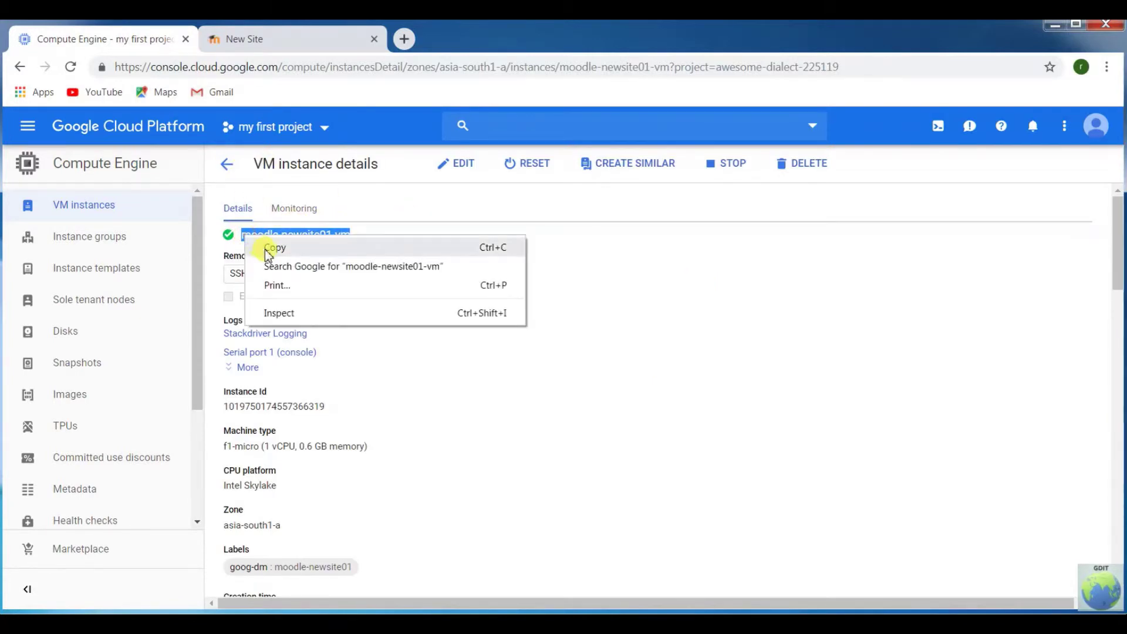
{"action": "left_click", "coordinate": [267, 244]}
{"action": "scroll", "coordinate": [523, 381], "scroll_direction": "down", "scroll_amount": 4}
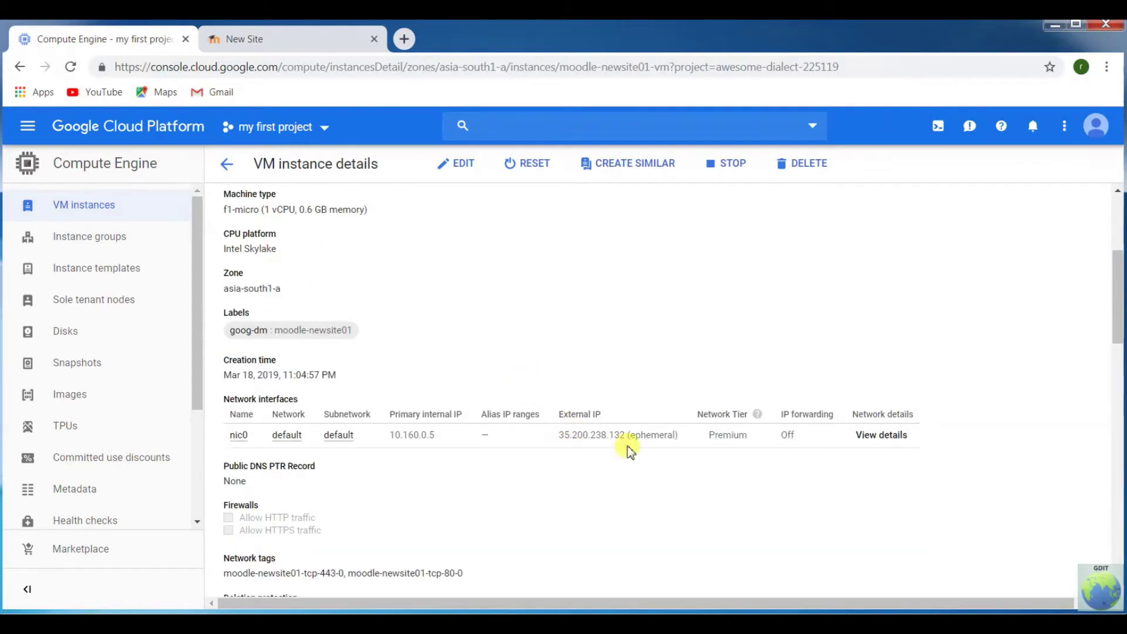
{"action": "left_click_drag", "start_coordinate": [680, 435], "coordinate": [557, 434]}
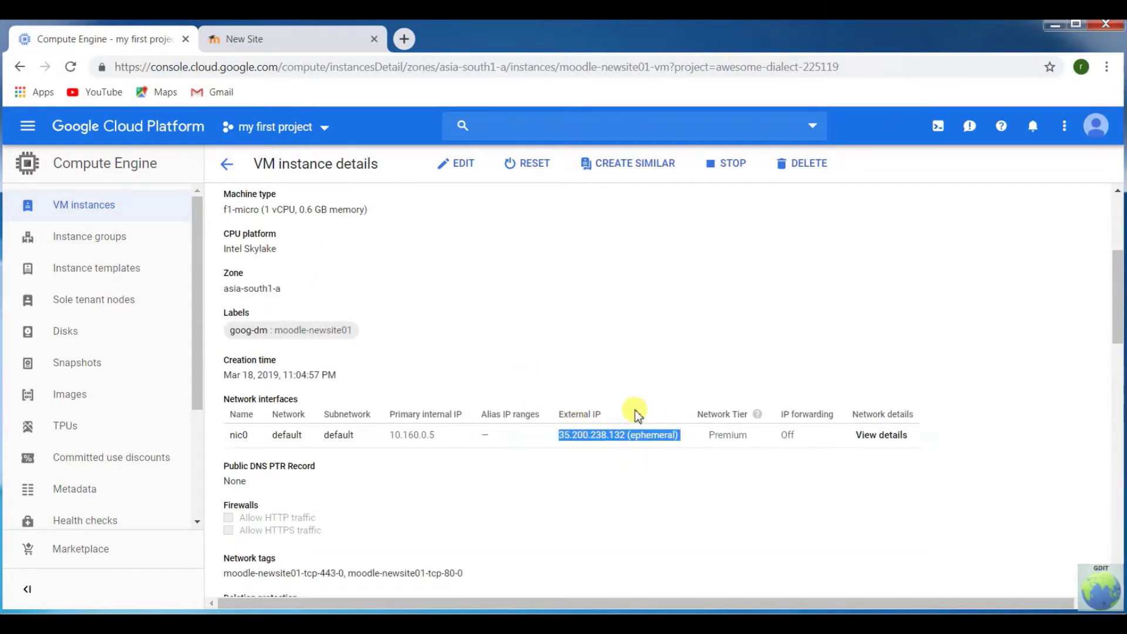
Return to the list of external IP addresses under VPC network
{"action": "left_click", "coordinate": [32, 139]}
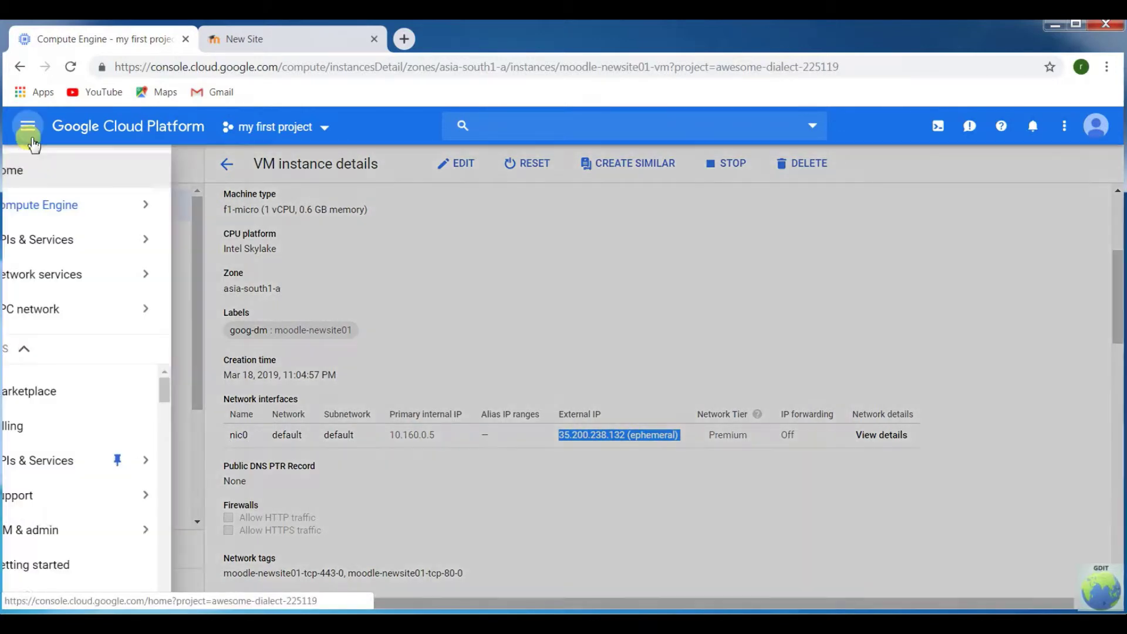
{"action": "scroll", "coordinate": [174, 488], "scroll_direction": "down", "scroll_amount": 1}
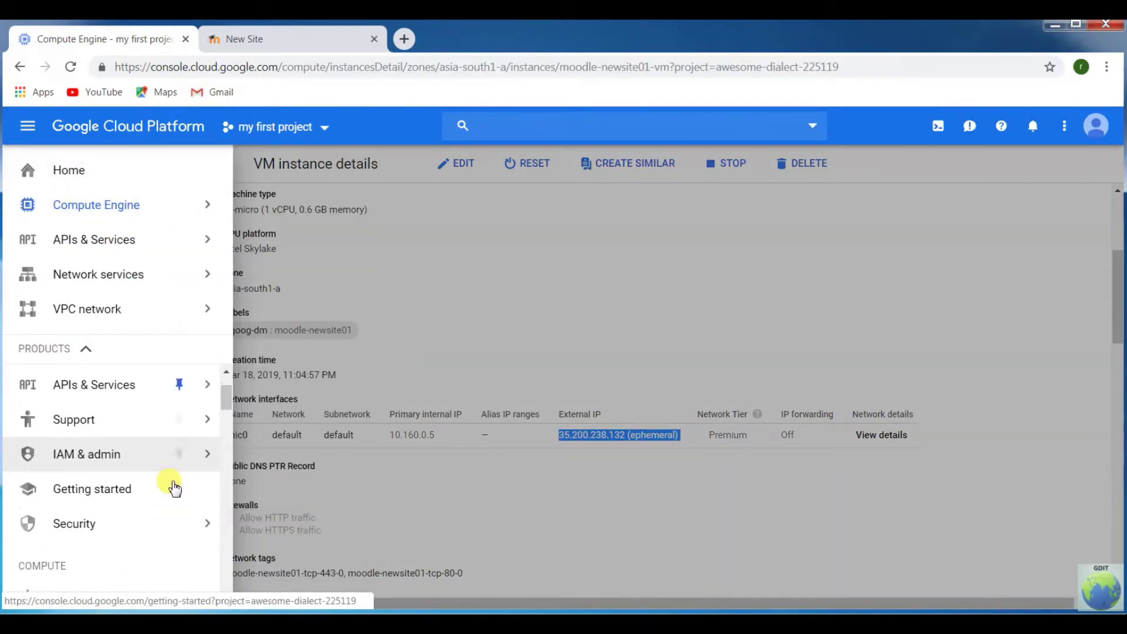
{"action": "scroll", "coordinate": [174, 488], "scroll_direction": "down", "scroll_amount": 3}
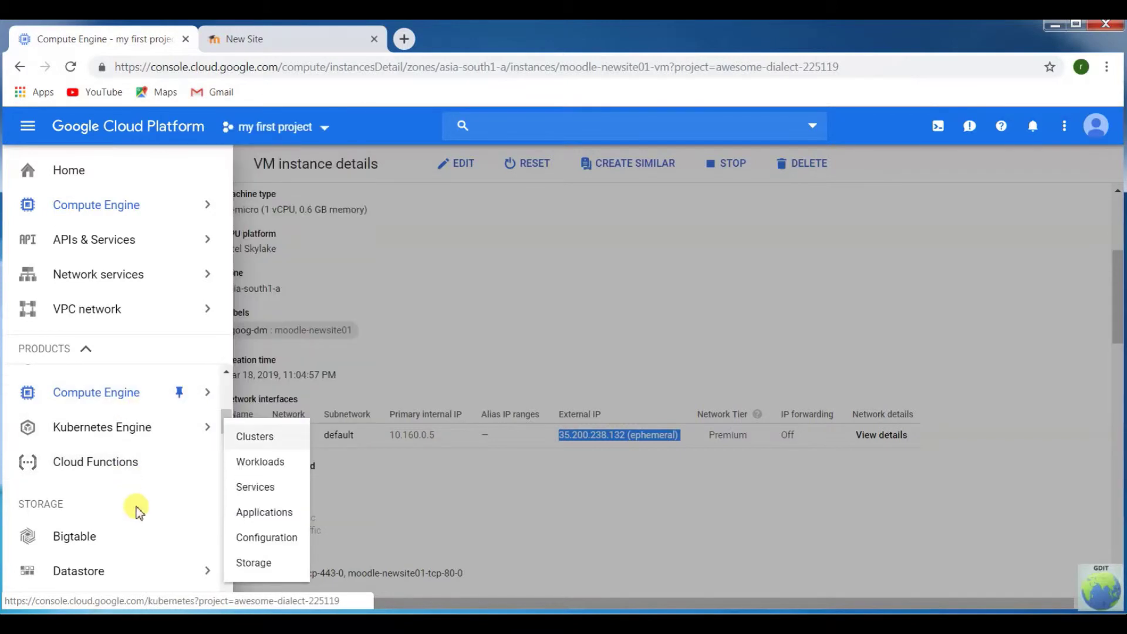
{"action": "scroll", "coordinate": [138, 510], "scroll_direction": "down", "scroll_amount": 7}
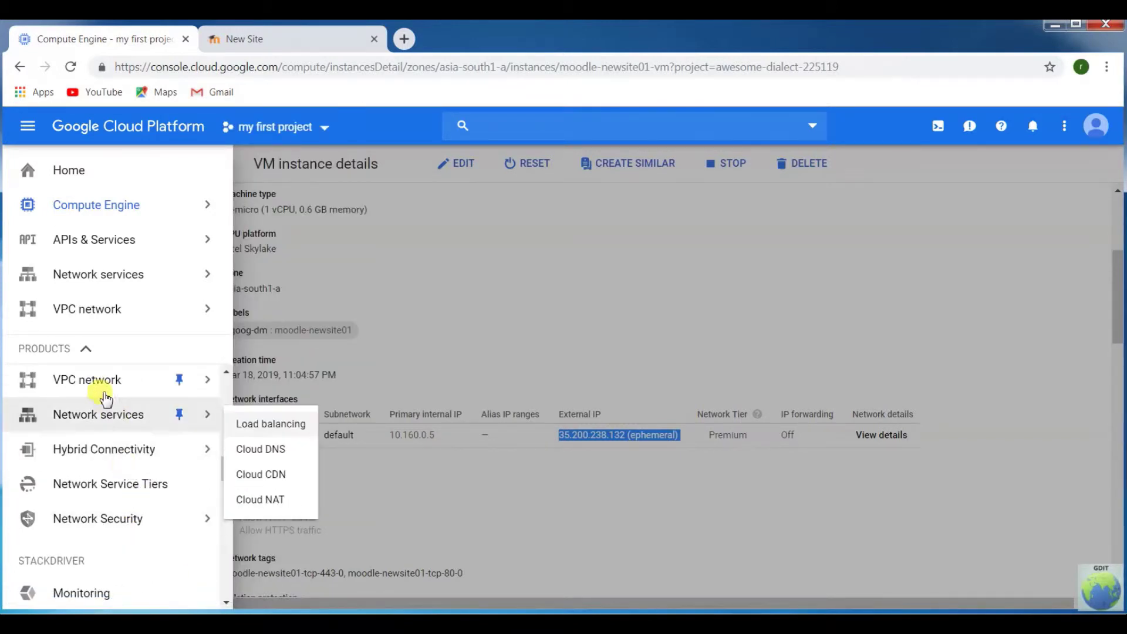
{"action": "mouse_move", "coordinate": [101, 382]}
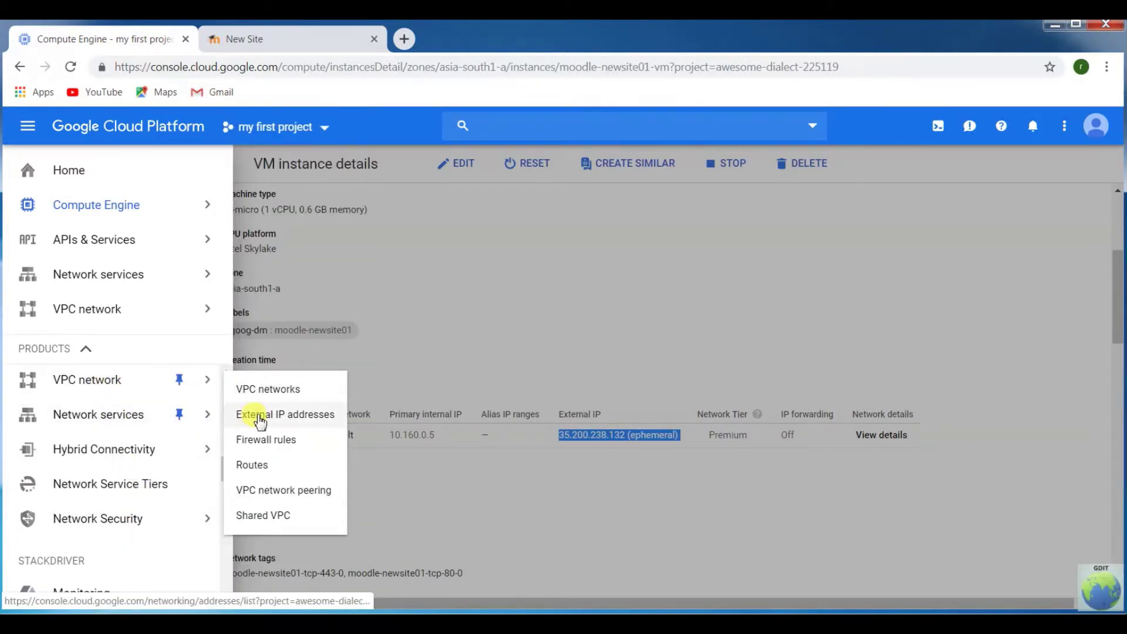
{"action": "left_click", "coordinate": [260, 419]}
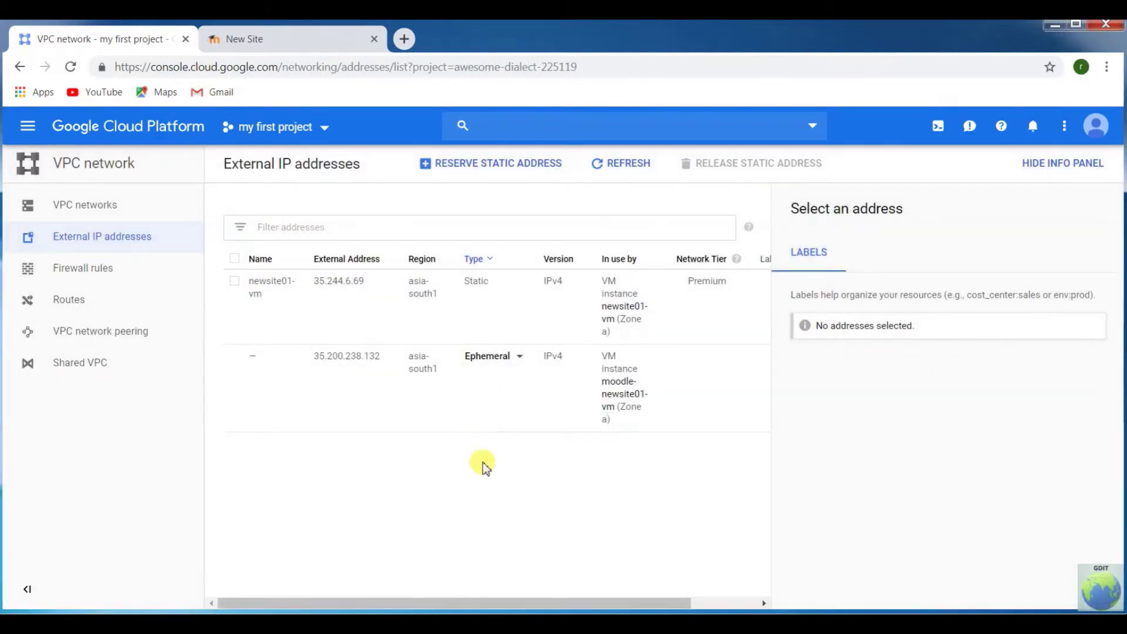
Start reserving another static address, using the copied moodle-newsite01-vm as both its name and description
{"action": "left_click", "coordinate": [454, 170]}
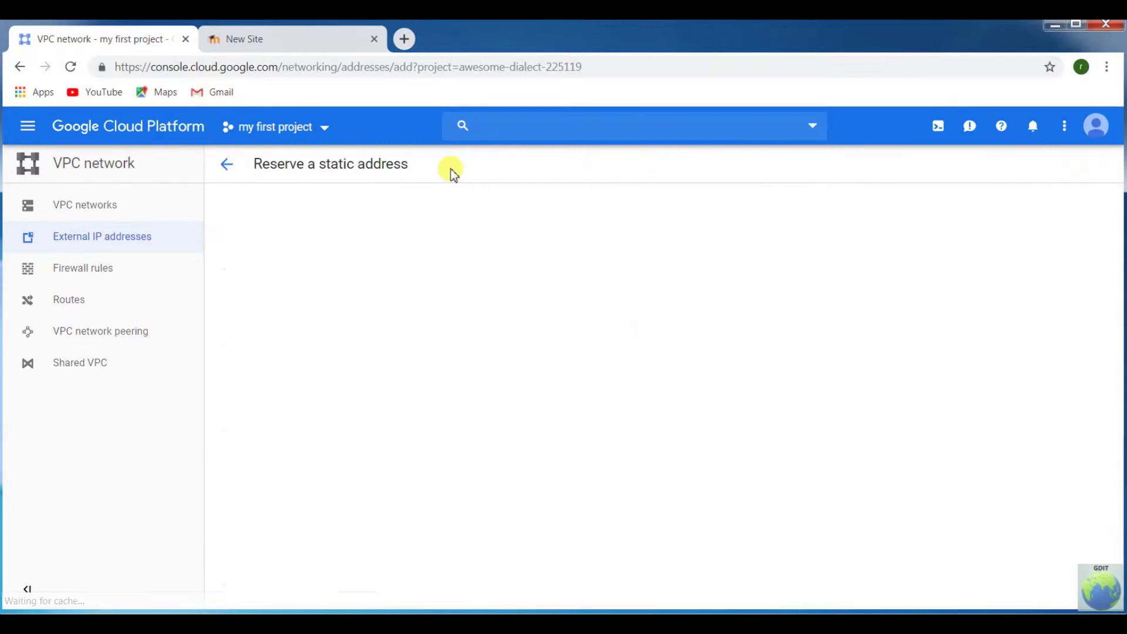
{"action": "left_click", "coordinate": [243, 229]}
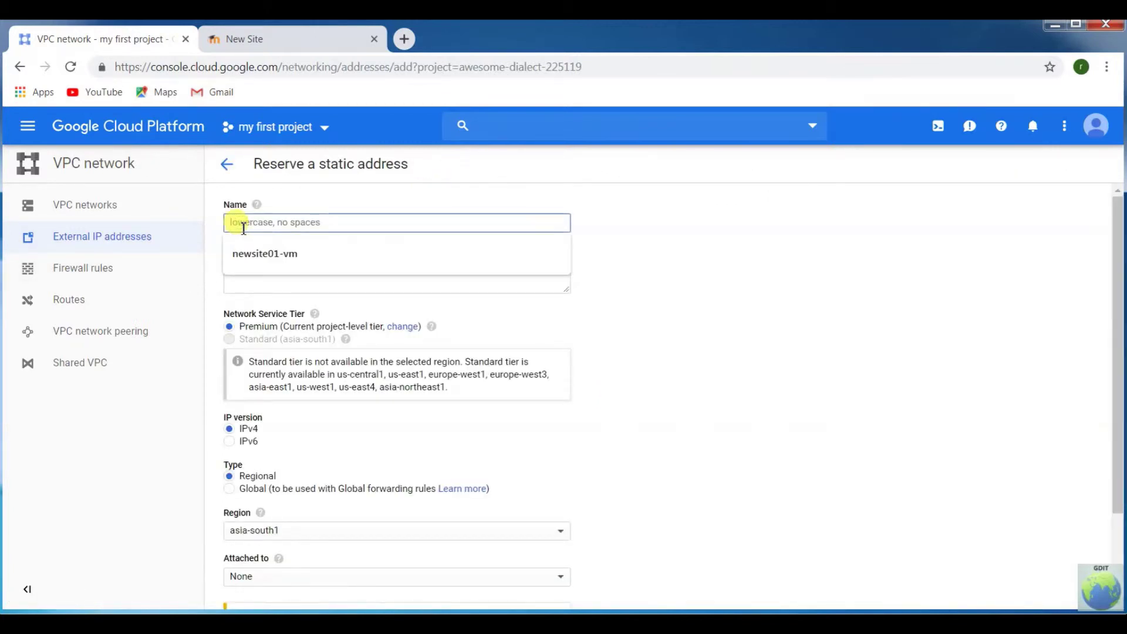
{"action": "key", "text": "Down"}
{"action": "key", "text": "Return"}
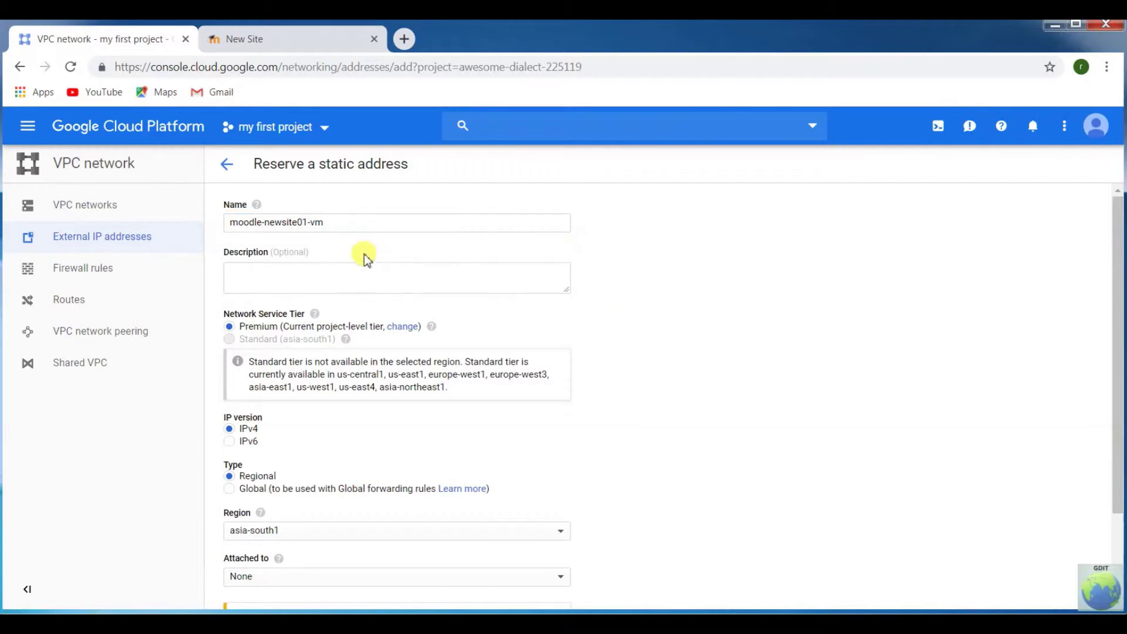
{"action": "left_click", "coordinate": [309, 268]}
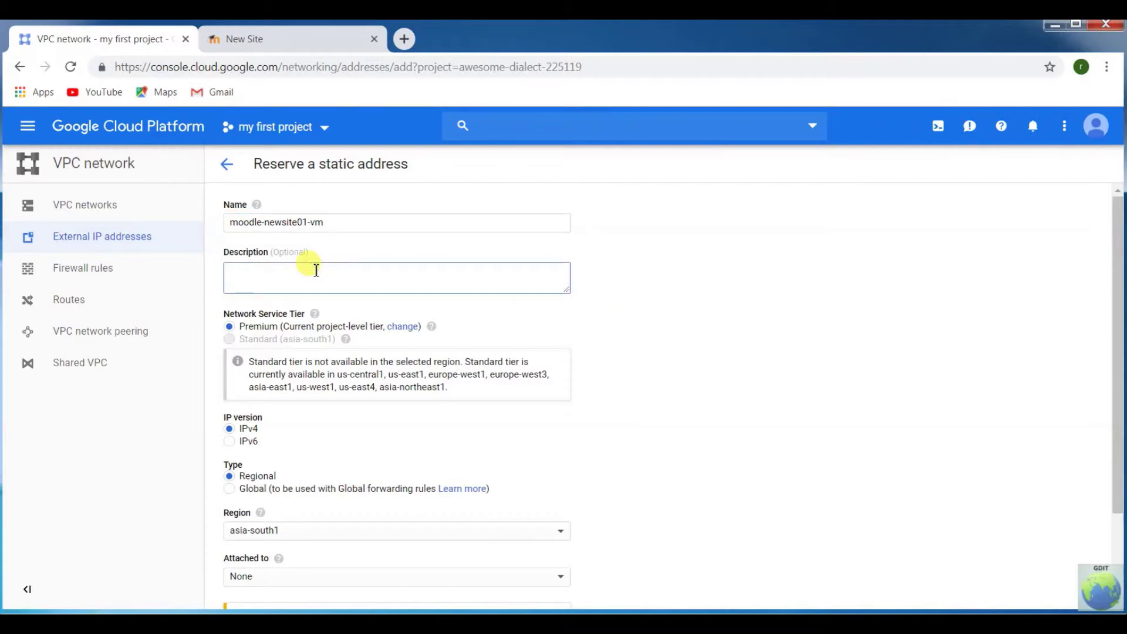
{"action": "key", "text": "ctrl+v"}
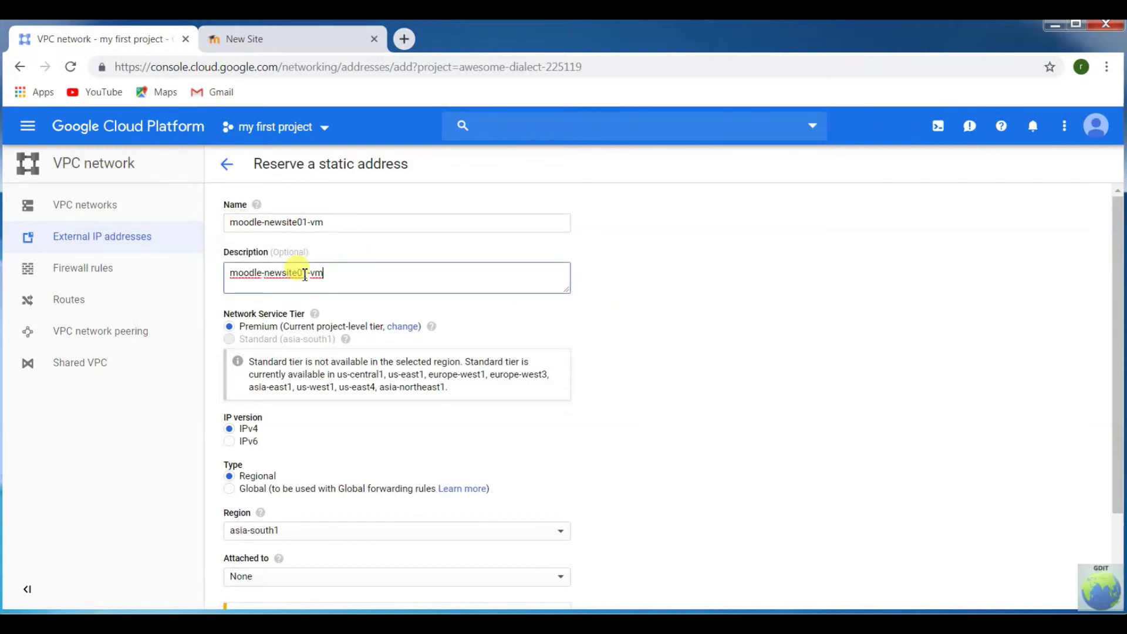
{"action": "left_click", "coordinate": [744, 324]}
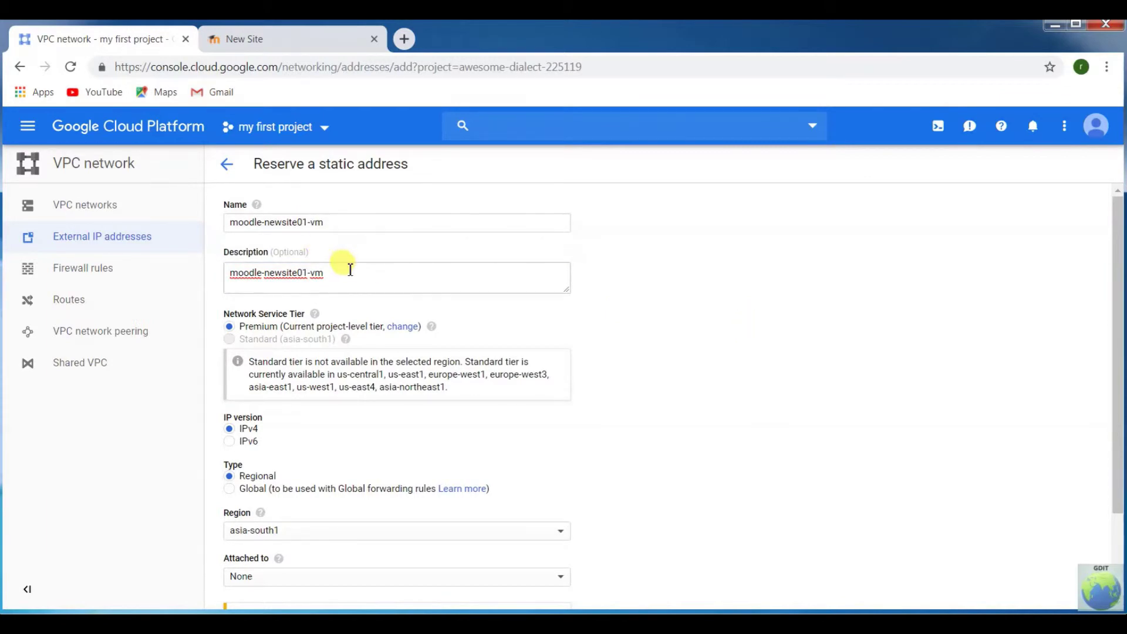
{"action": "scroll", "coordinate": [573, 379], "scroll_direction": "down", "scroll_amount": 2}
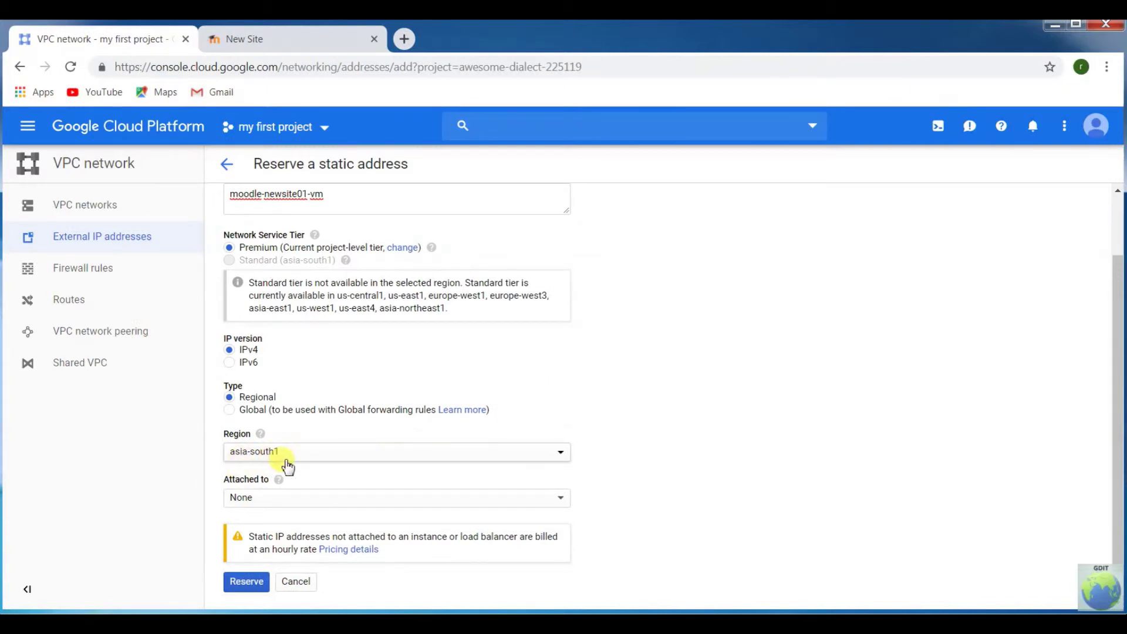
Attach the new static address to the moodle-newsite01-vm instance, reserve it, and check the notifications for its creation
{"action": "left_click", "coordinate": [448, 497]}
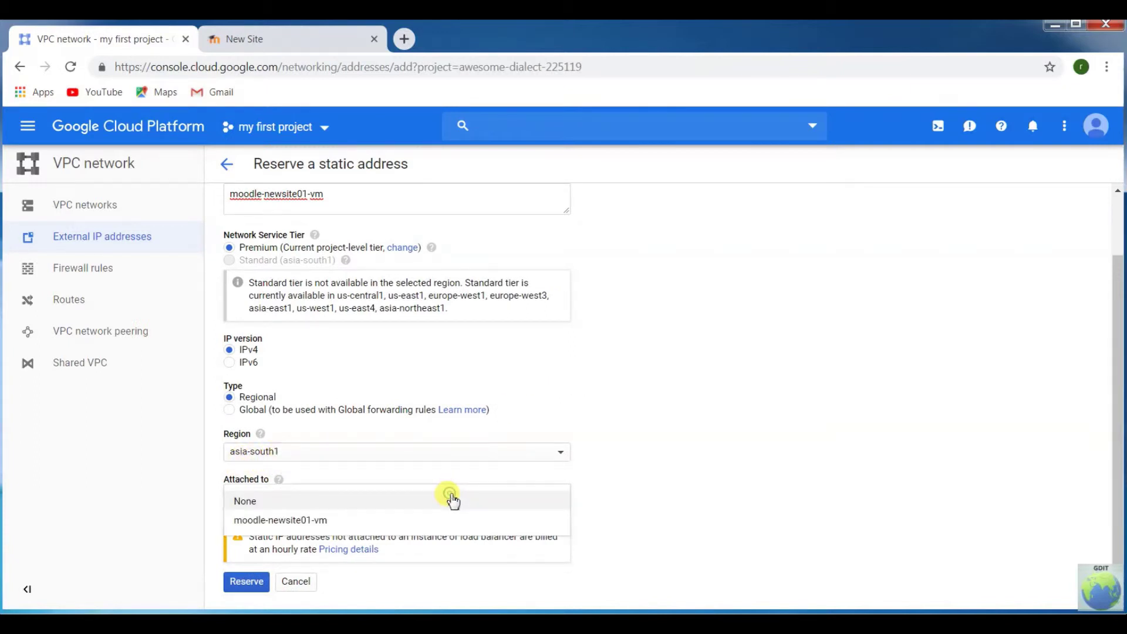
{"action": "left_click", "coordinate": [269, 521]}
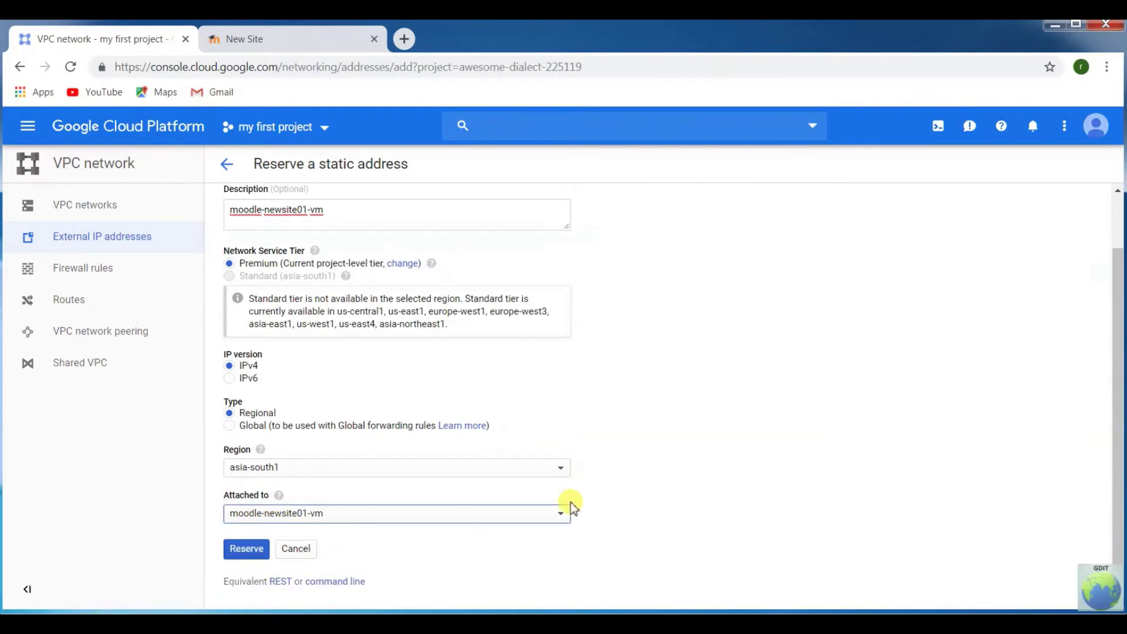
{"action": "left_click", "coordinate": [250, 555]}
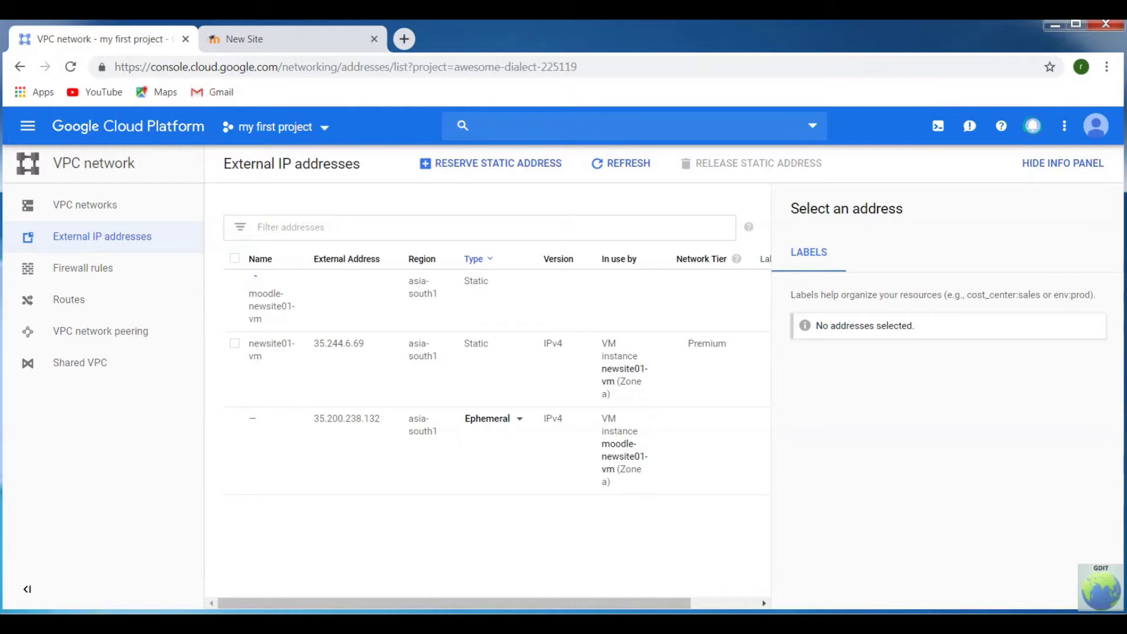
{"action": "left_click", "coordinate": [1032, 127]}
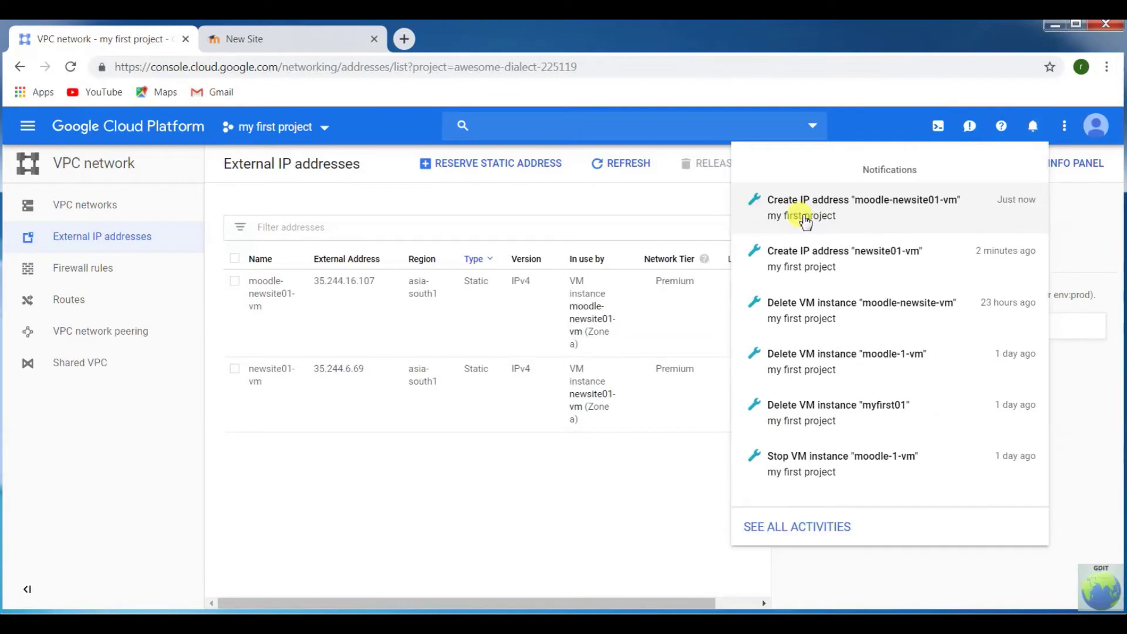
{"action": "left_click", "coordinate": [472, 484]}
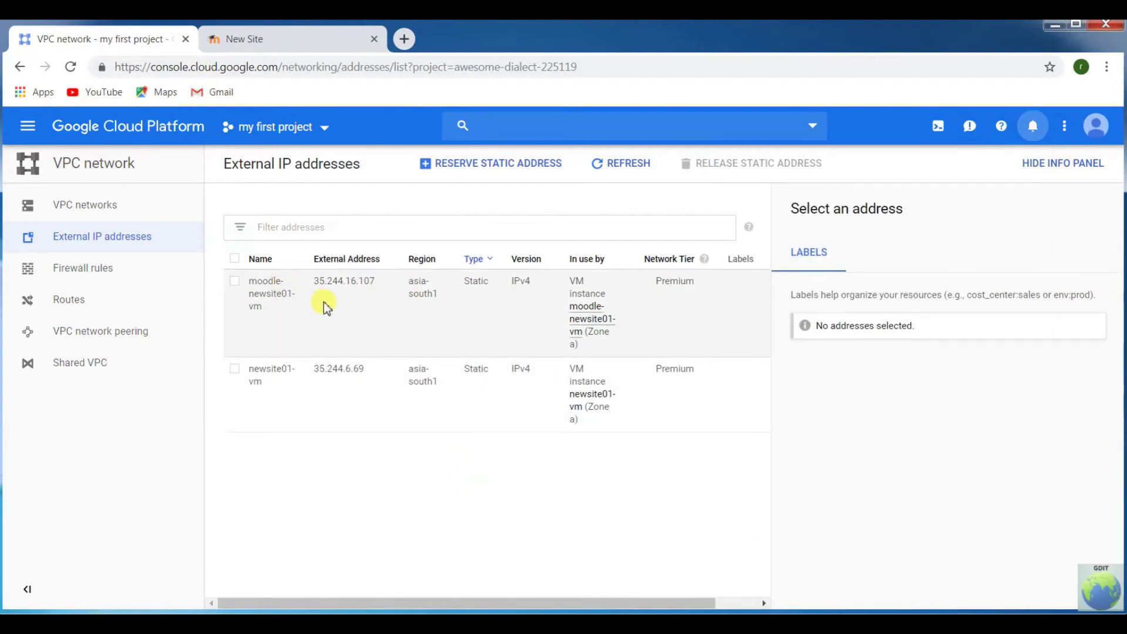
Open the moodle-newsite01-vm details from the Compute Engine VM instances and check its external IP and network tier
{"action": "left_click", "coordinate": [29, 126]}
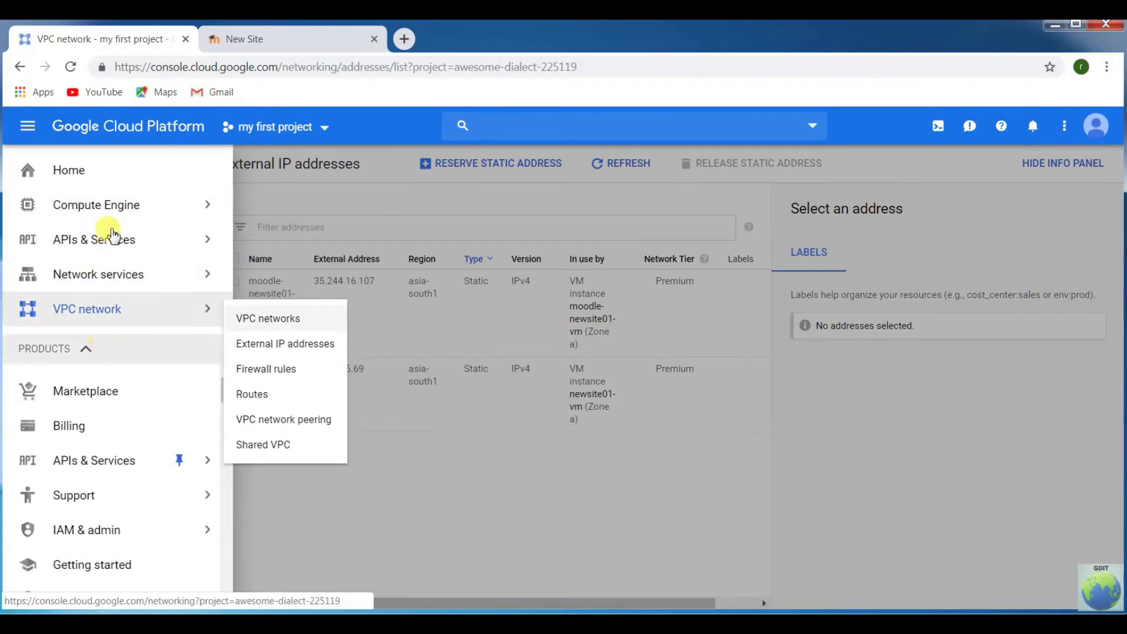
{"action": "mouse_move", "coordinate": [114, 203]}
{"action": "left_click", "coordinate": [273, 220]}
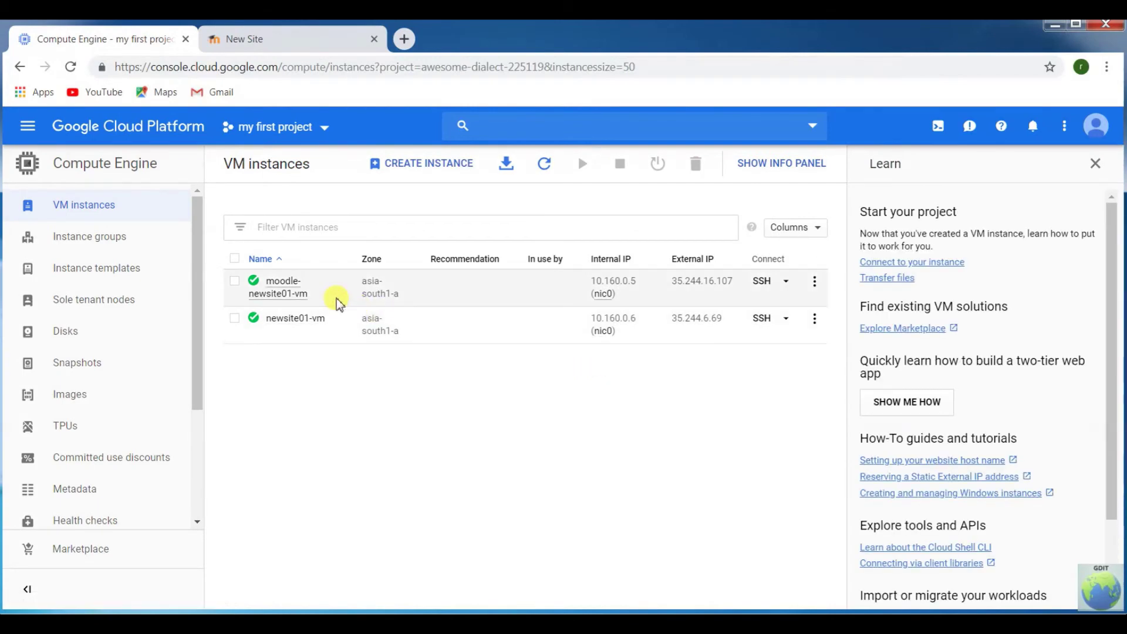
{"action": "left_click", "coordinate": [285, 283]}
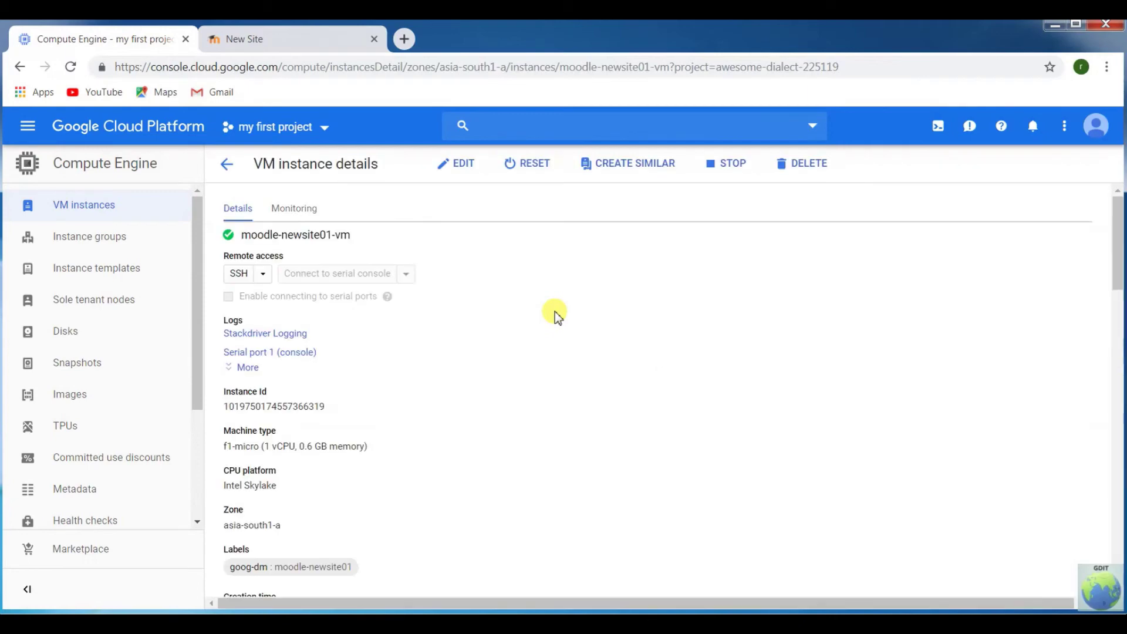
{"action": "scroll", "coordinate": [485, 385], "scroll_direction": "down", "scroll_amount": 2}
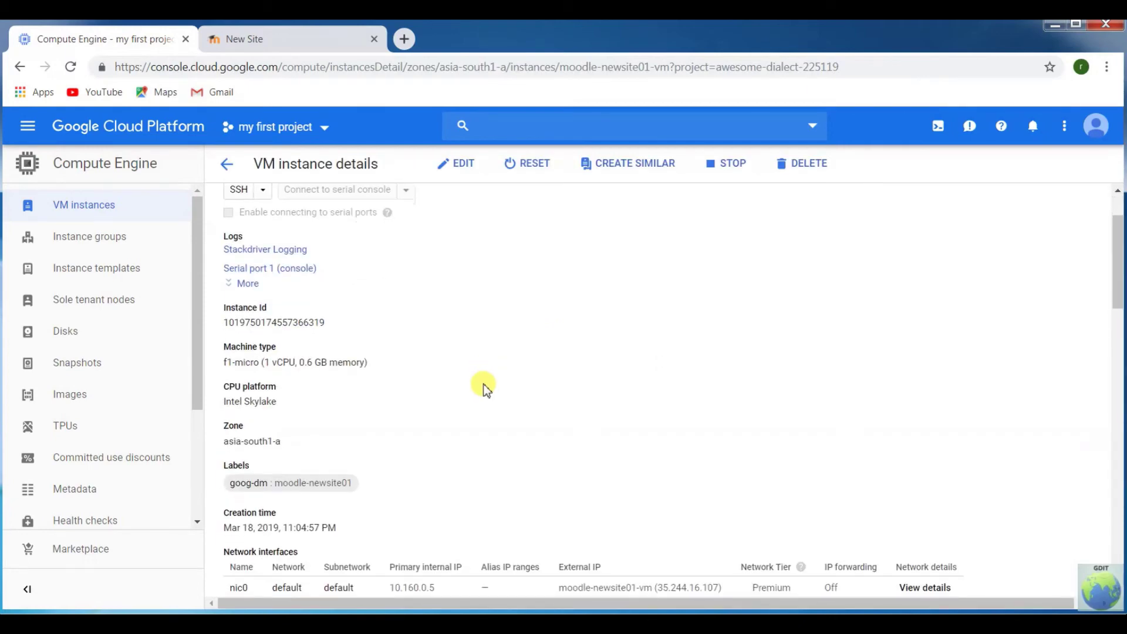
{"action": "scroll", "coordinate": [485, 388], "scroll_direction": "down", "scroll_amount": 3}
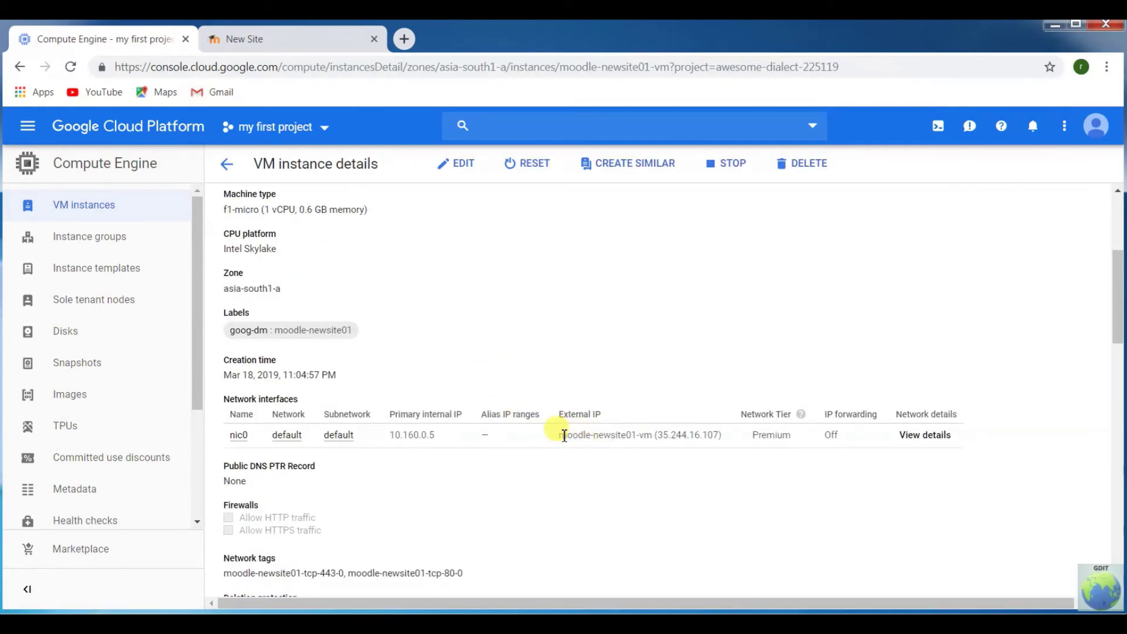
{"action": "left_click_drag", "start_coordinate": [564, 435], "coordinate": [720, 440]}
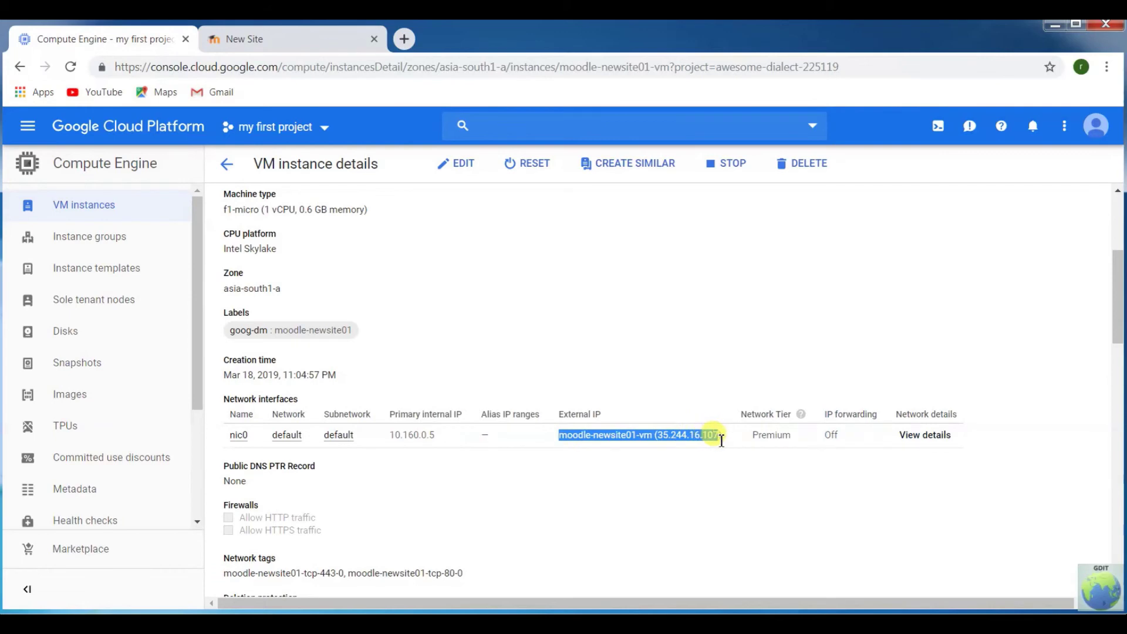
{"action": "left_click", "coordinate": [713, 435]}
{"action": "left_click_drag", "start_coordinate": [726, 436], "coordinate": [556, 440]}
{"action": "left_click_drag", "start_coordinate": [798, 439], "coordinate": [758, 439]}
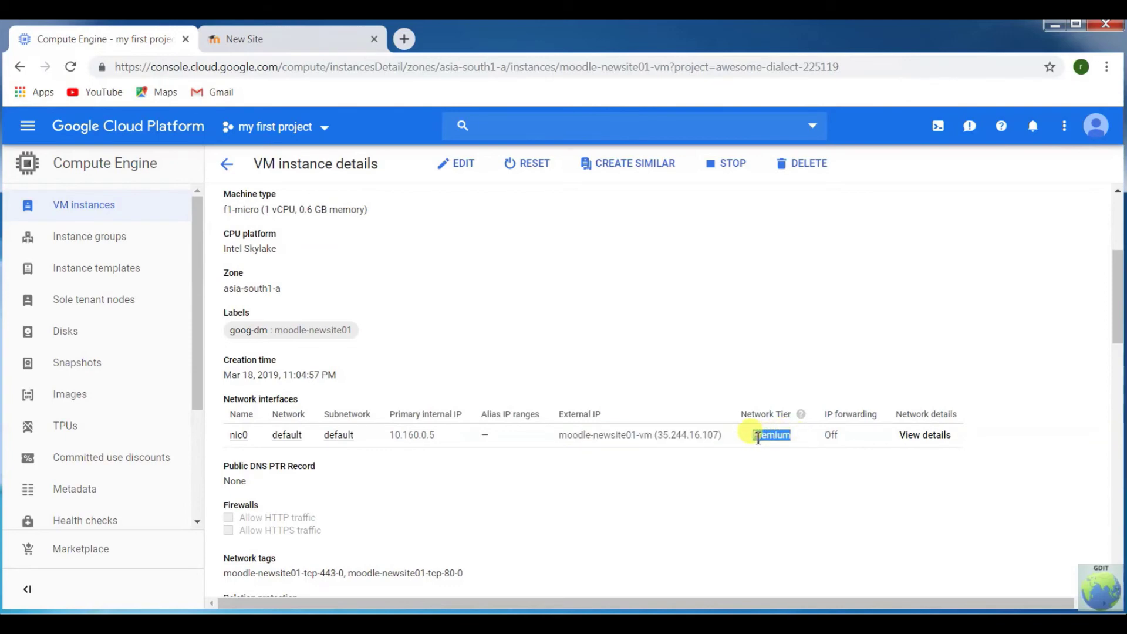
View the network interface details of nic0 on moodle-newsite01-vm, and return to the list of VM instances
{"action": "left_click", "coordinate": [921, 436]}
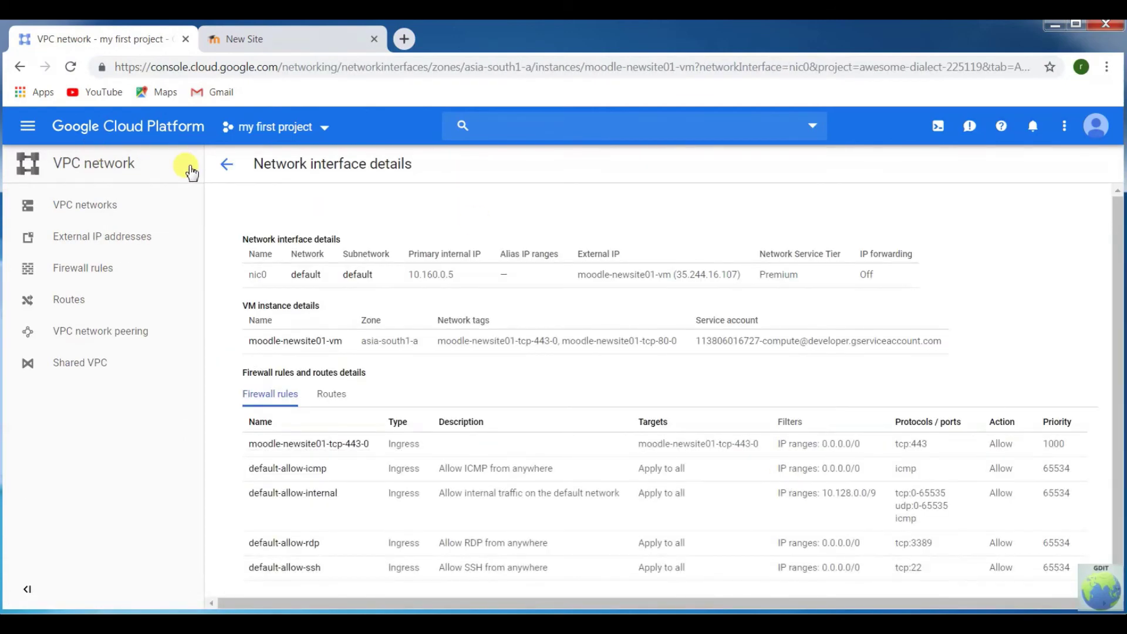
{"action": "left_click", "coordinate": [219, 165]}
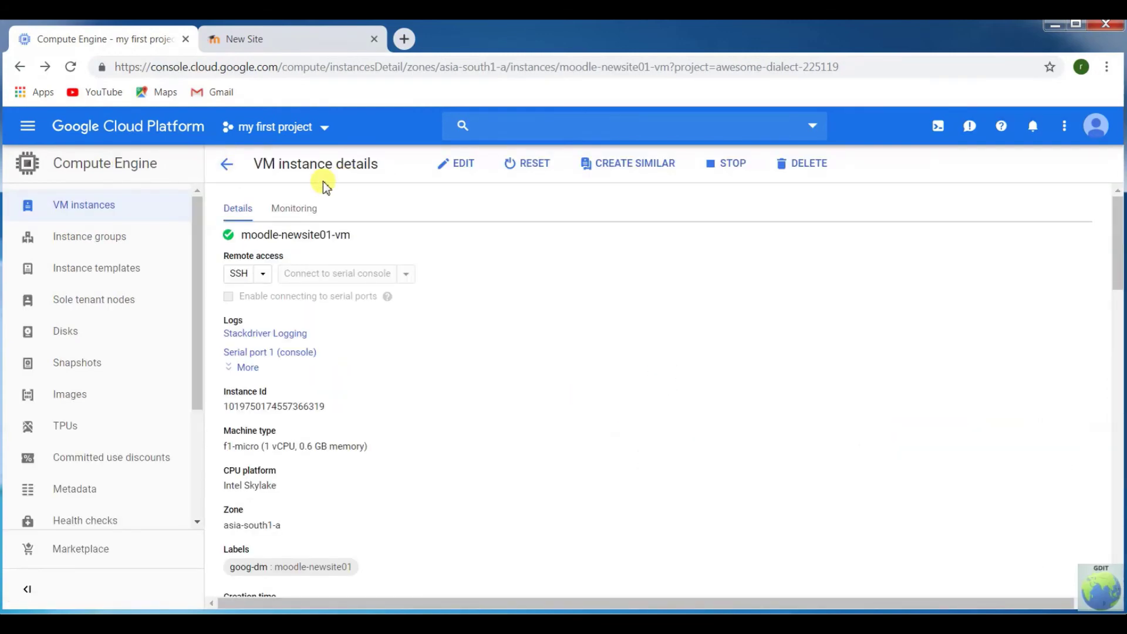
{"action": "left_click", "coordinate": [226, 163]}
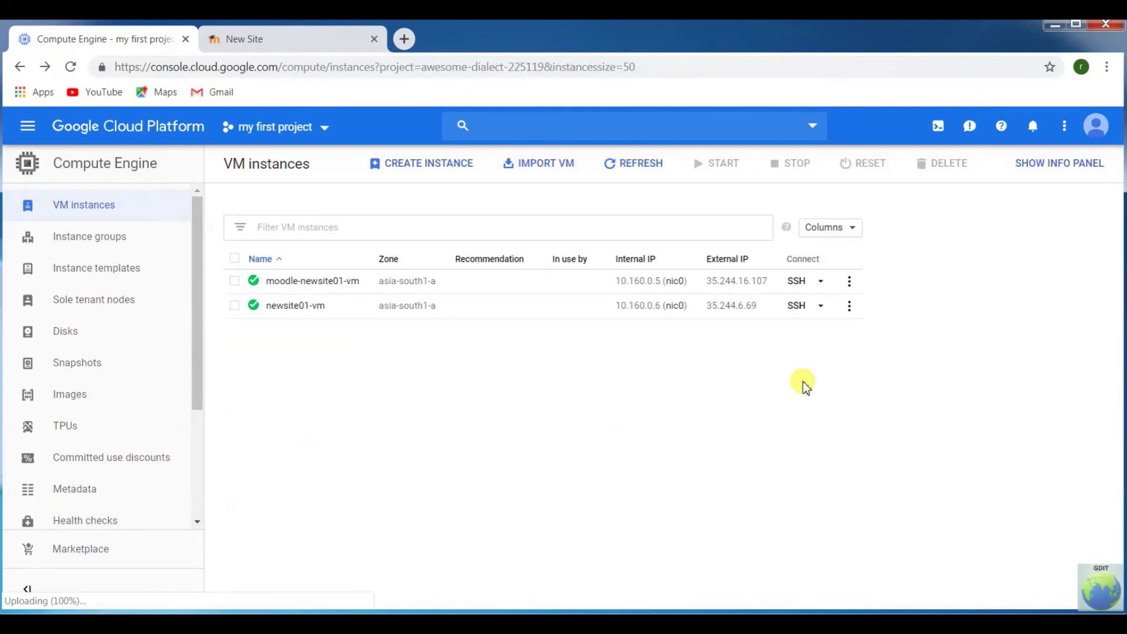